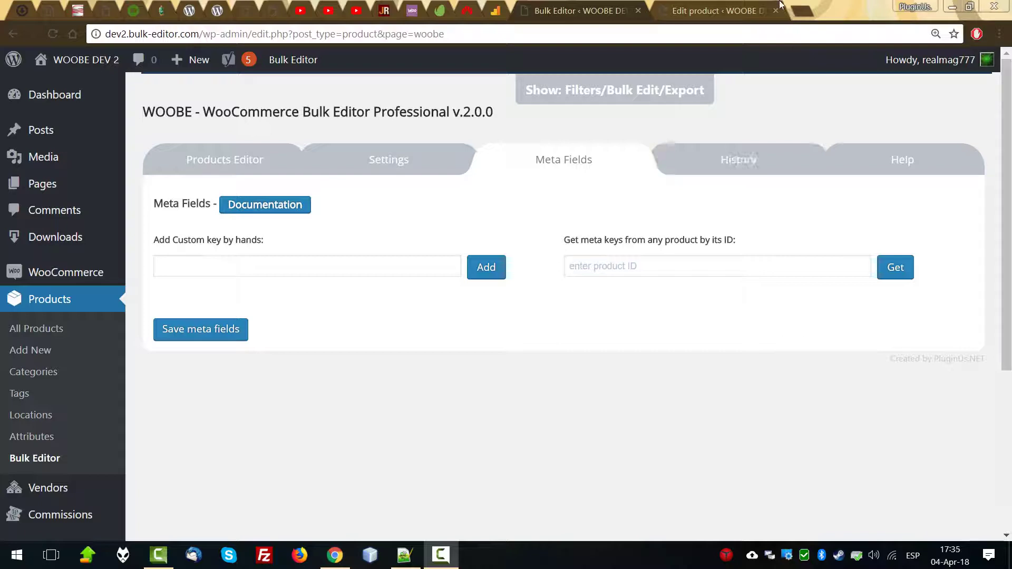
# - Copy product ID 3744 from the Sunglasses (Copy) 23 edit page into the Get meta keys box
pyautogui.click(761, 11)
pyautogui.rightClick(333, 34)
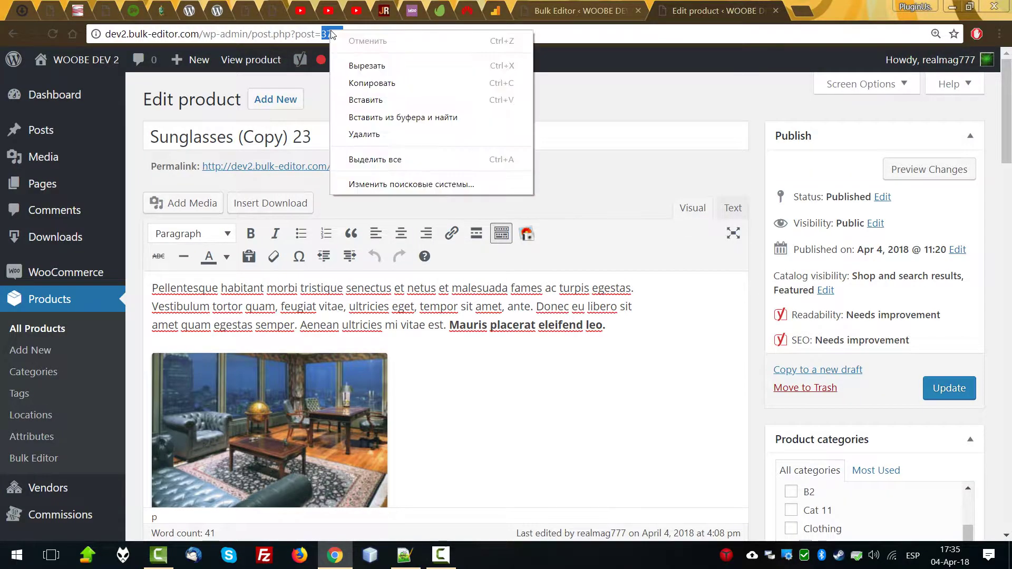
pyautogui.click(375, 81)
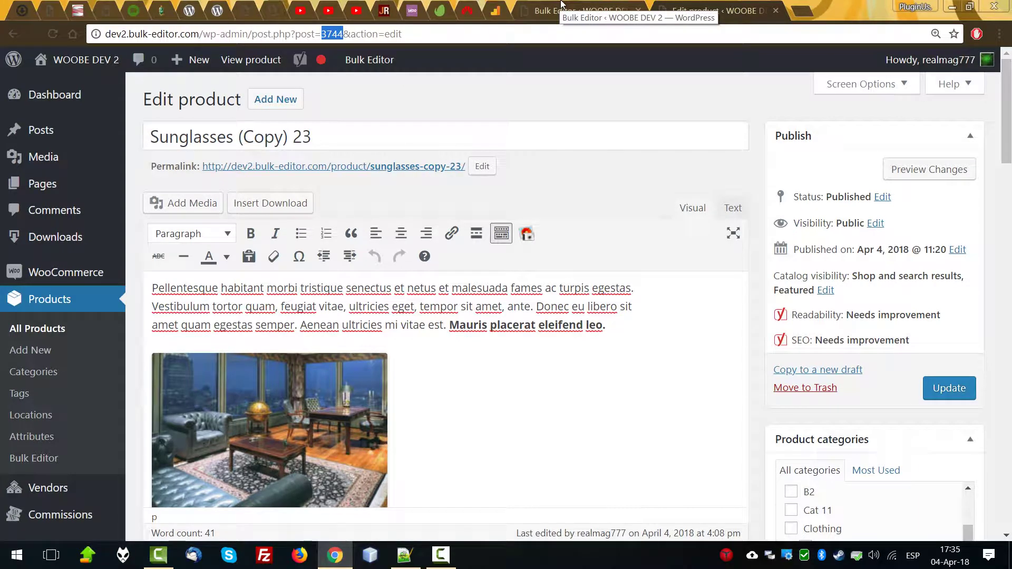
pyautogui.click(549, 10)
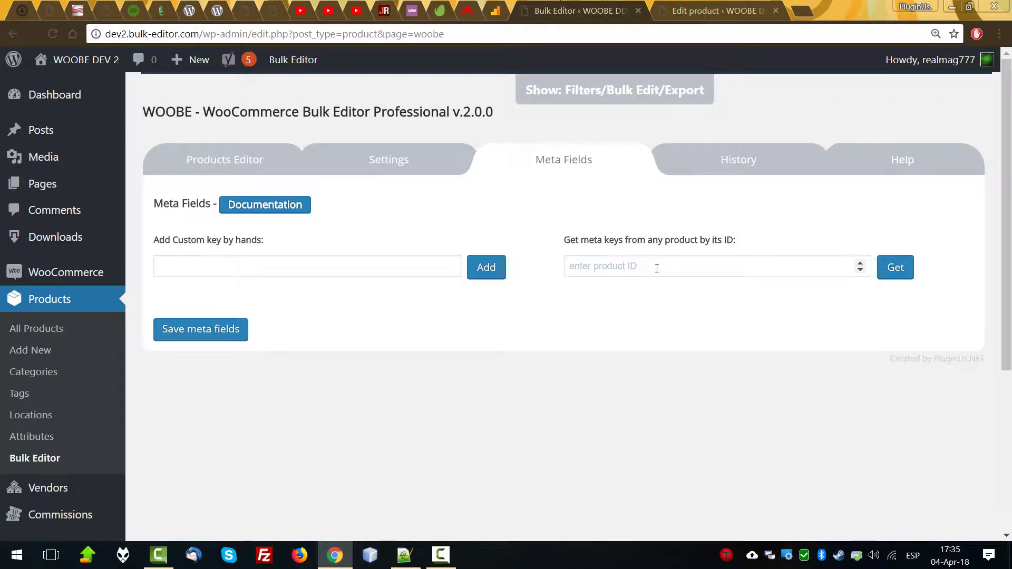
pyautogui.click(633, 264)
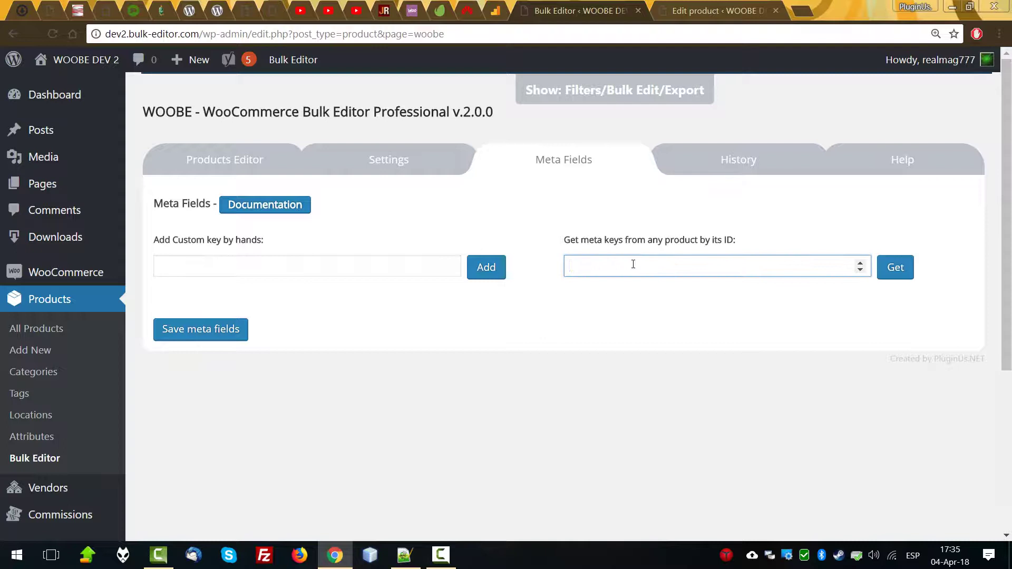
pyautogui.write('3744')
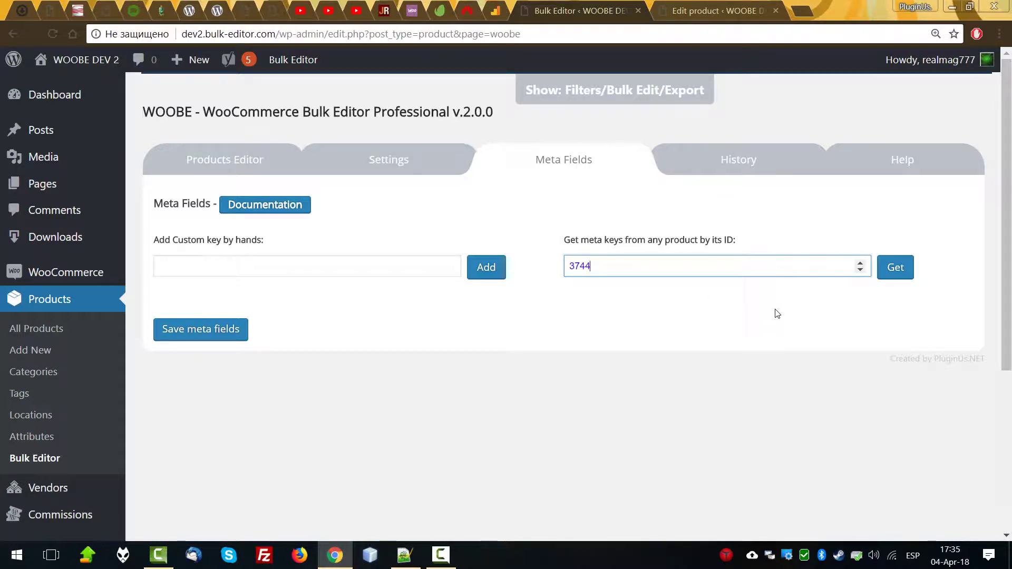
# - Fetch product 3744's meta keys and remove the _yoast_wpseo_linkdex and _yoast_wpseo_focuskw fields
pyautogui.click(899, 266)
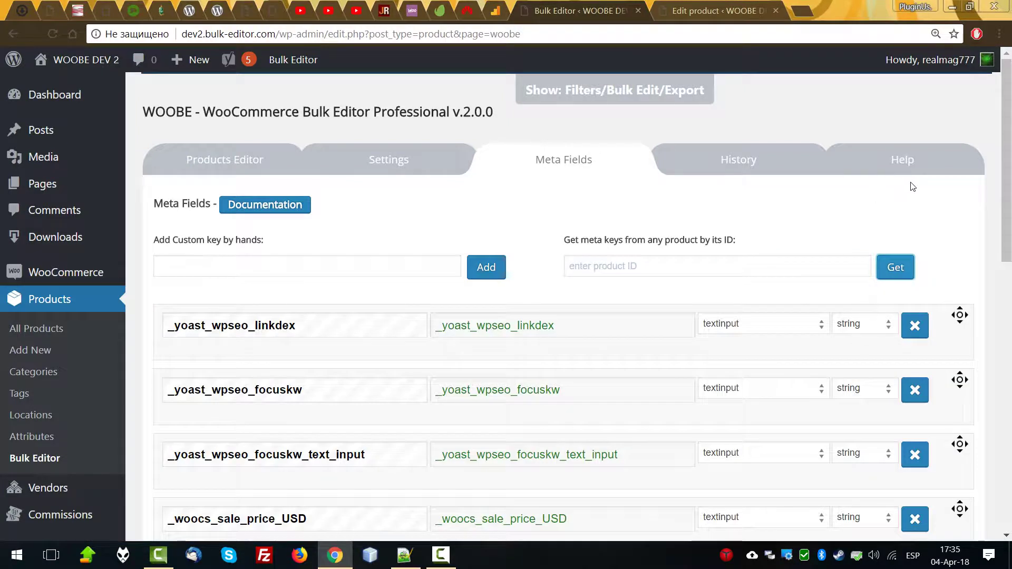
pyautogui.scroll(-1, 964, 308)
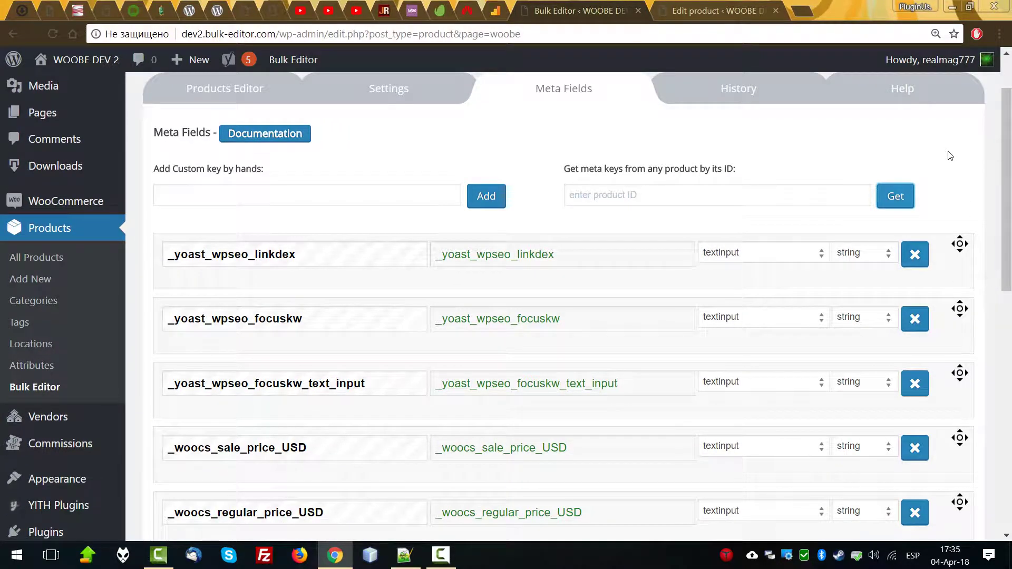
pyautogui.click(914, 255)
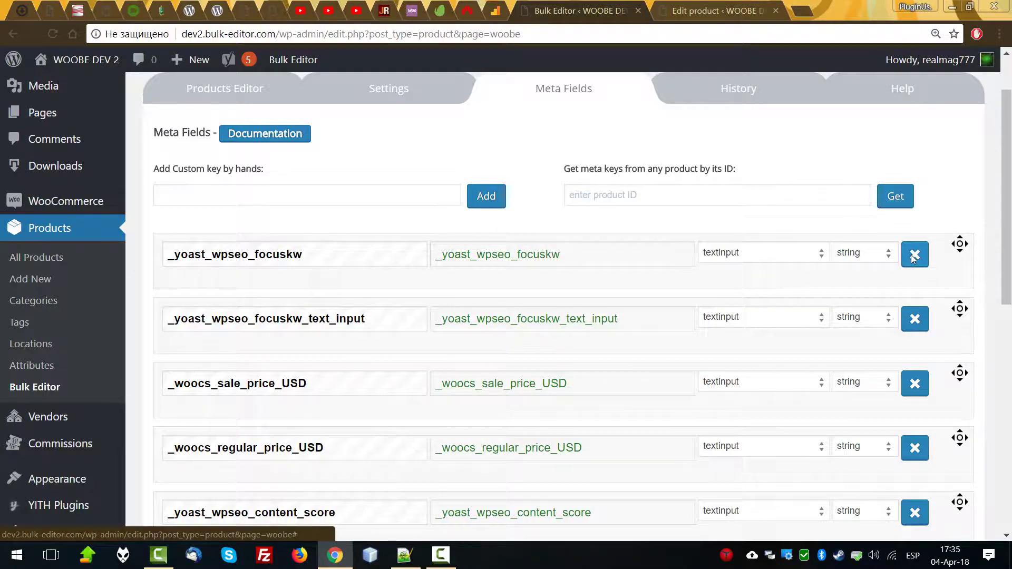
pyautogui.click(914, 255)
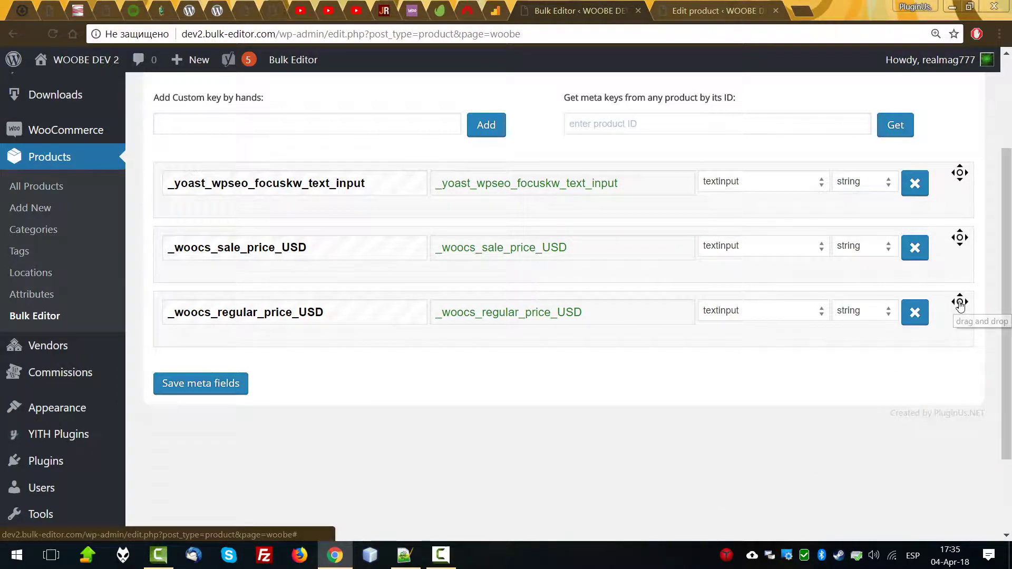
# - Move _yoast_wpseo_focuskw_text_input below the USD prices and make _woocs_sale_price_USD a number
pyautogui.moveTo(956, 186); pyautogui.dragTo(948, 327)
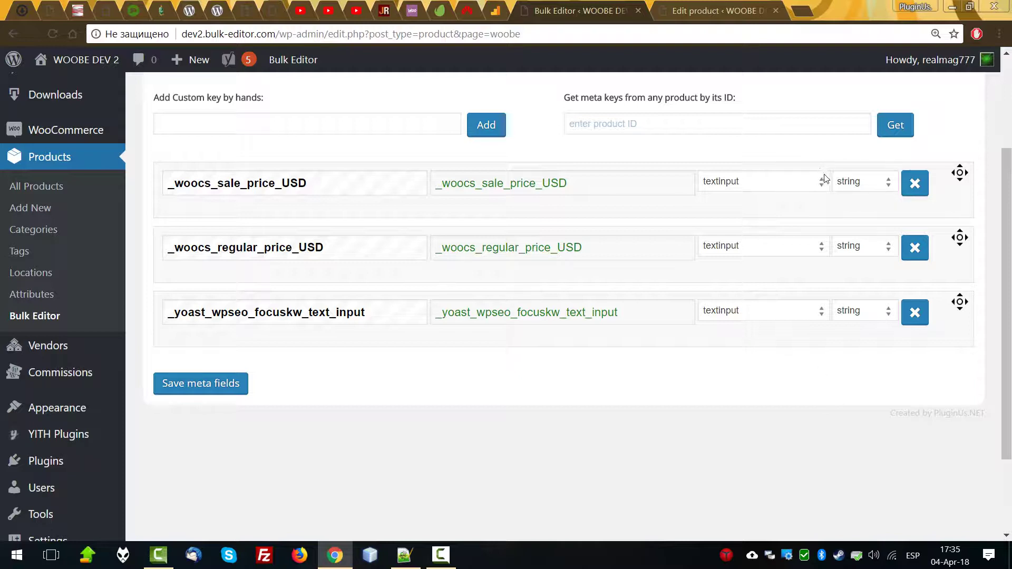
pyautogui.click(738, 189)
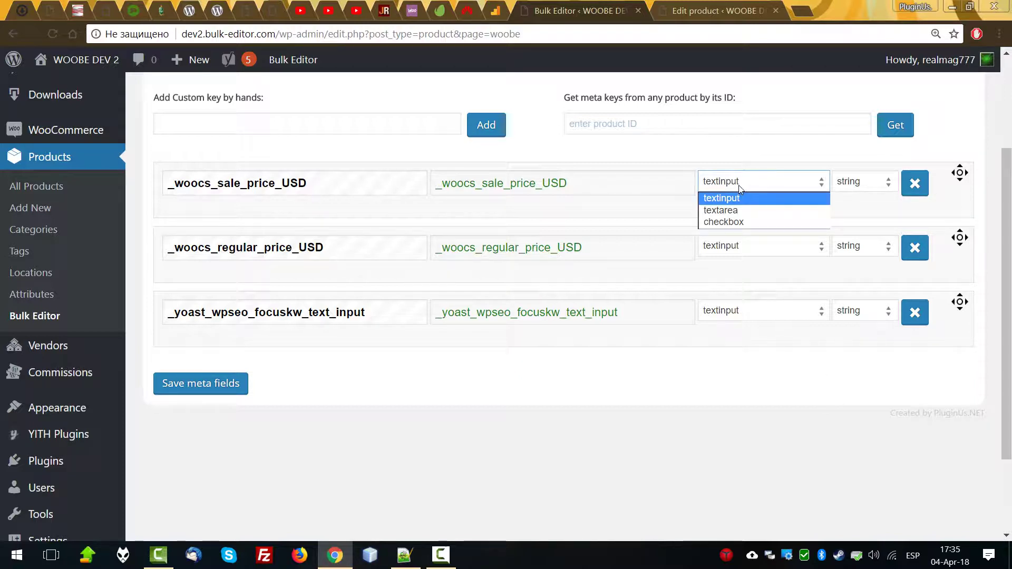
pyautogui.click(878, 182)
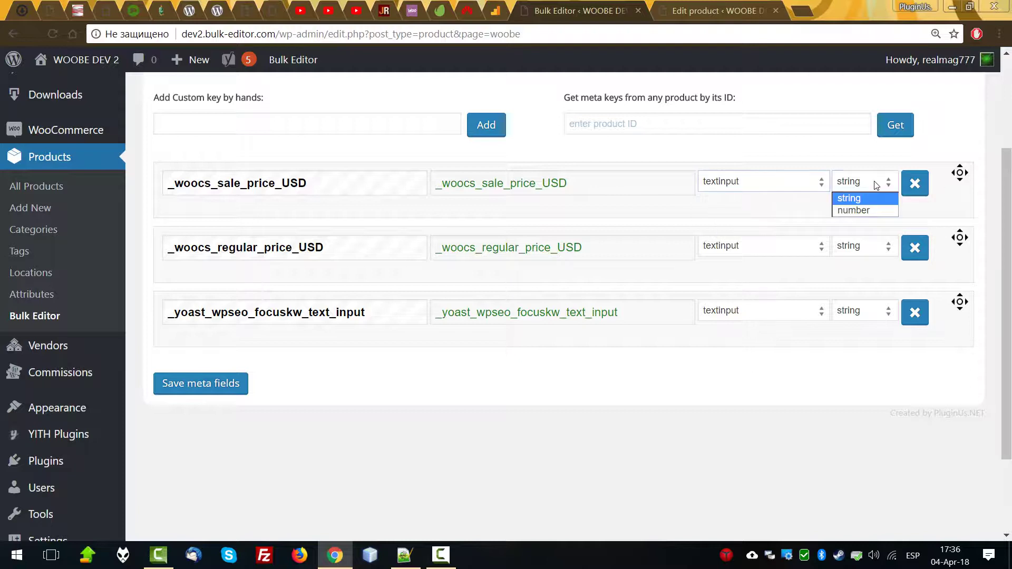
pyautogui.click(230, 184)
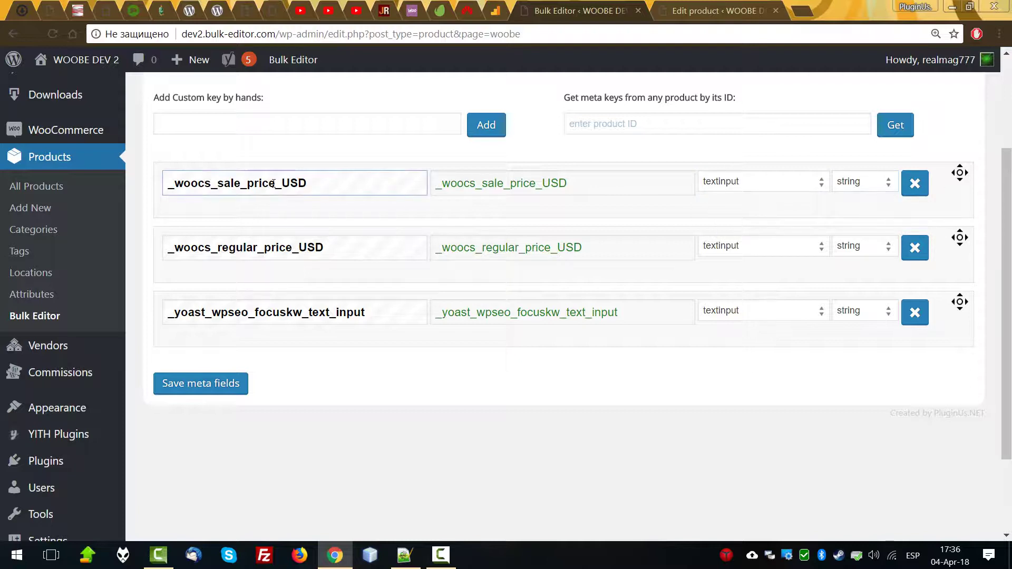
pyautogui.click(865, 181)
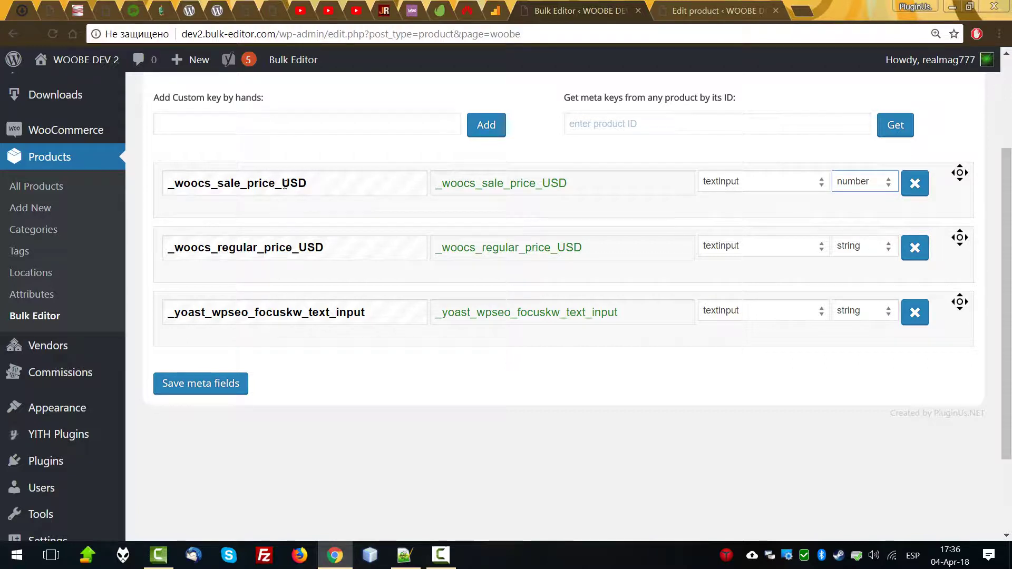
# - Make _woocs_regular_price_USD a number field, leaving the Yoast field as textinput
pyautogui.click(864, 246)
pyautogui.click(854, 273)
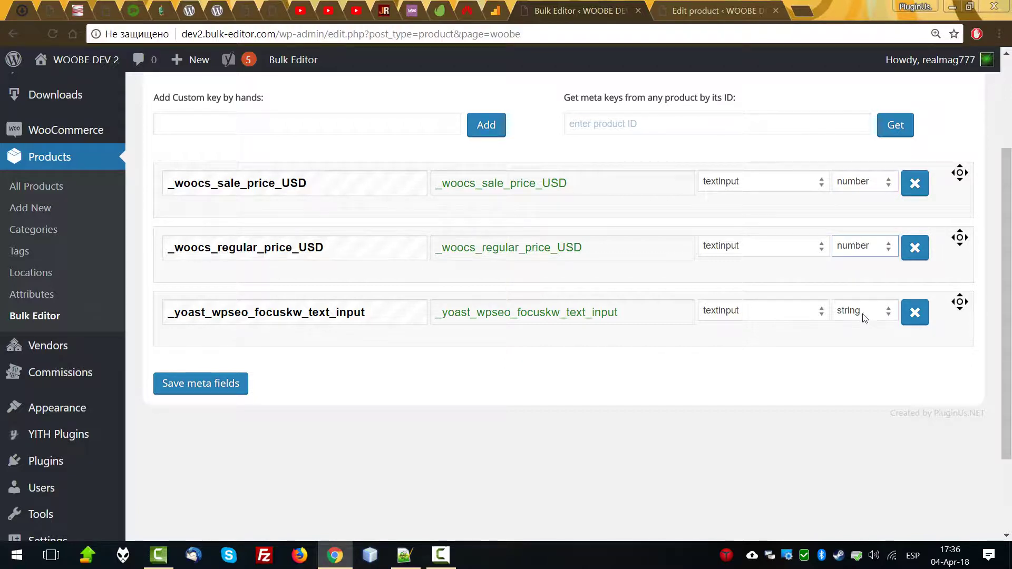
pyautogui.click(746, 312)
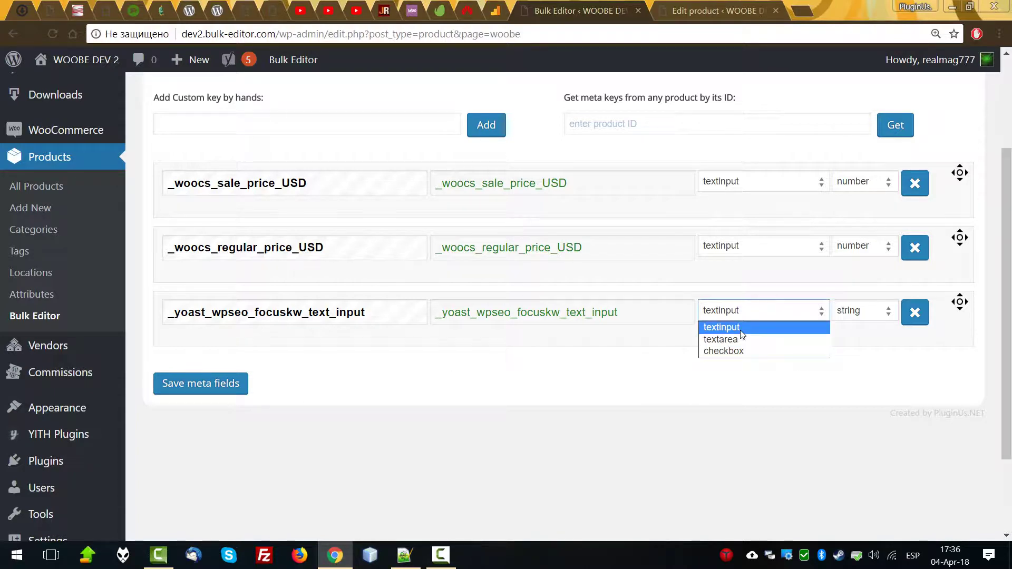
pyautogui.click(909, 340)
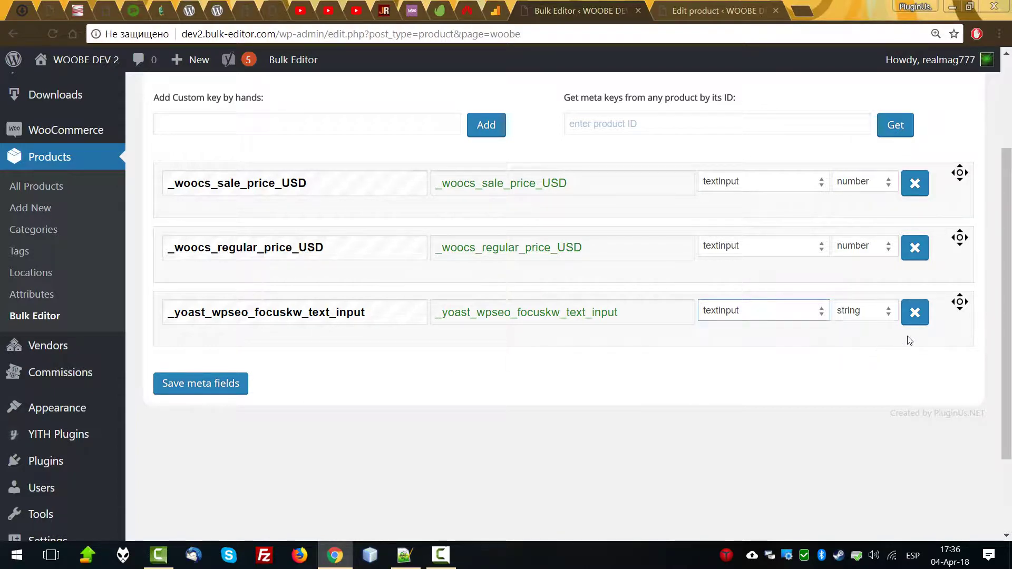
# - Review the Products Editor prices, then re-commit the Sunglasses (Copy) 23 title unchanged
pyautogui.scroll(4, 345, 190)
pyautogui.click(255, 166)
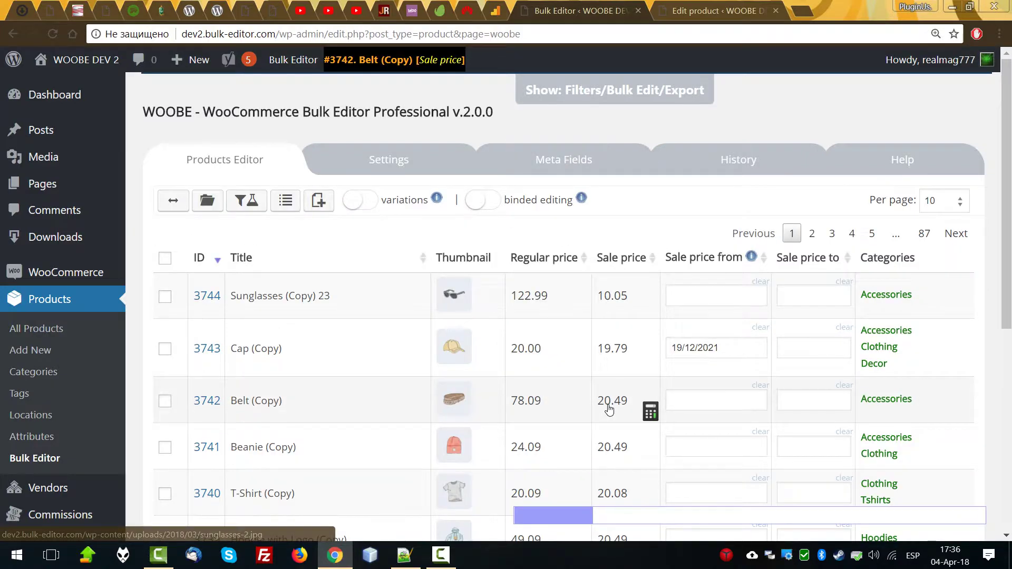
pyautogui.scroll(-3, 609, 409)
pyautogui.scroll(3, 606, 411)
pyautogui.moveTo(550, 515); pyautogui.dragTo(943, 514)
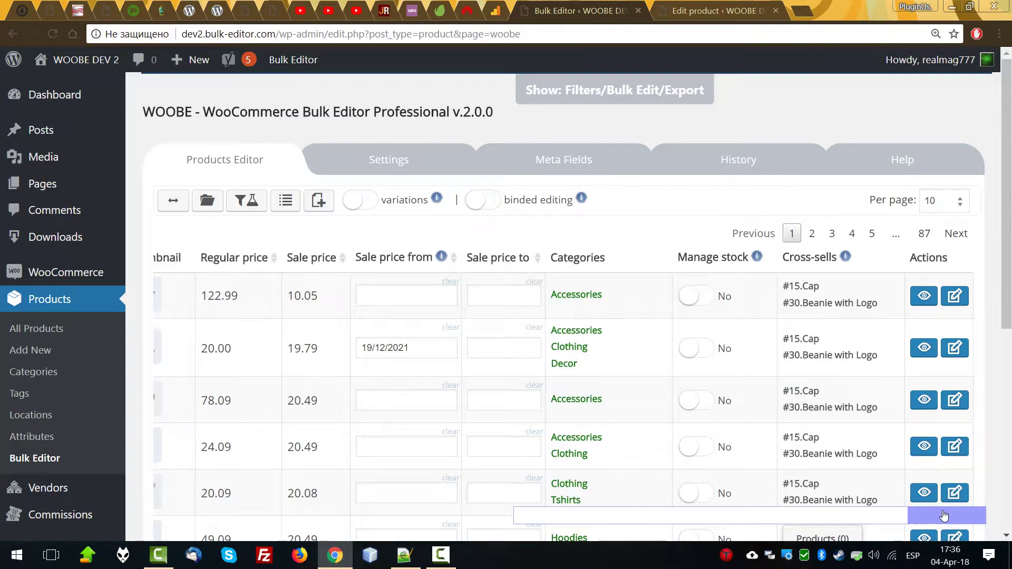
pyautogui.click(600, 516)
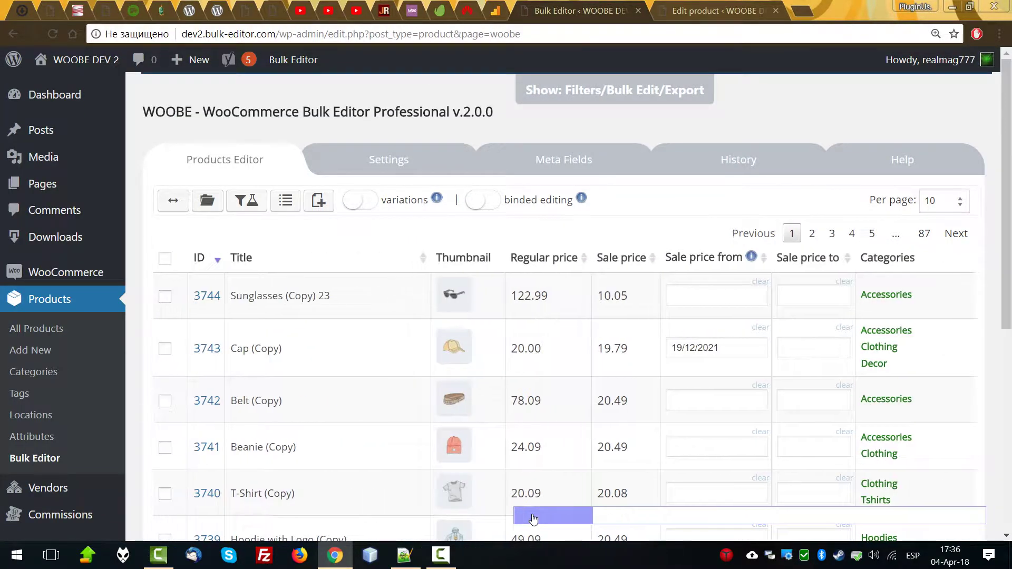
pyautogui.moveTo(590, 518); pyautogui.dragTo(542, 512)
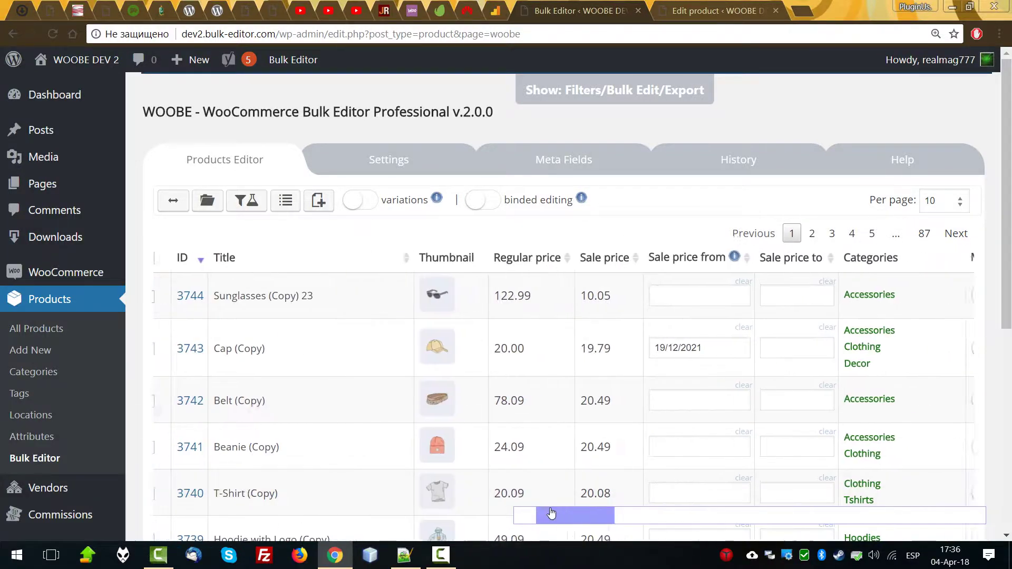
pyautogui.click(292, 311)
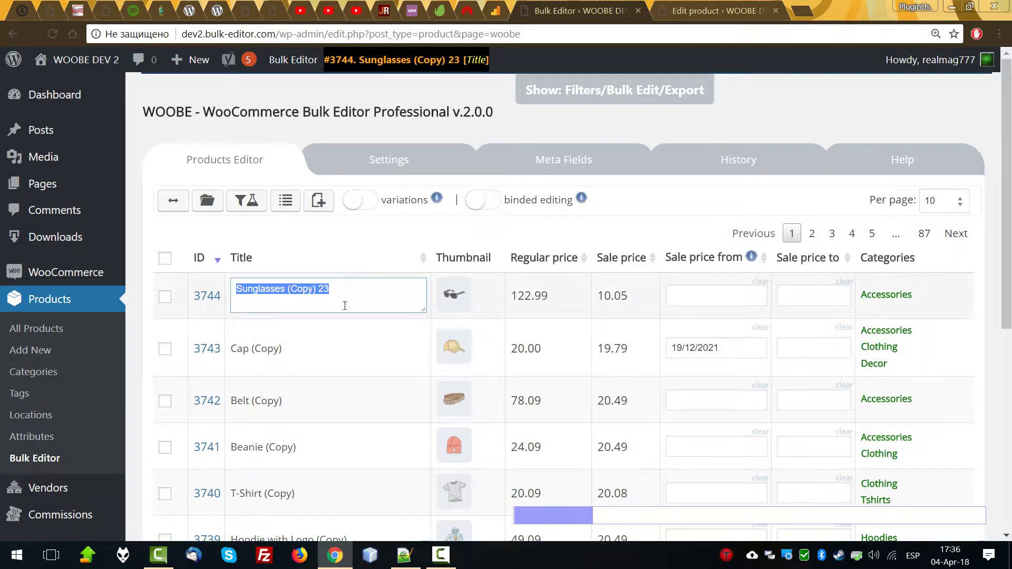
pyautogui.click(328, 287)
pyautogui.press('Return')
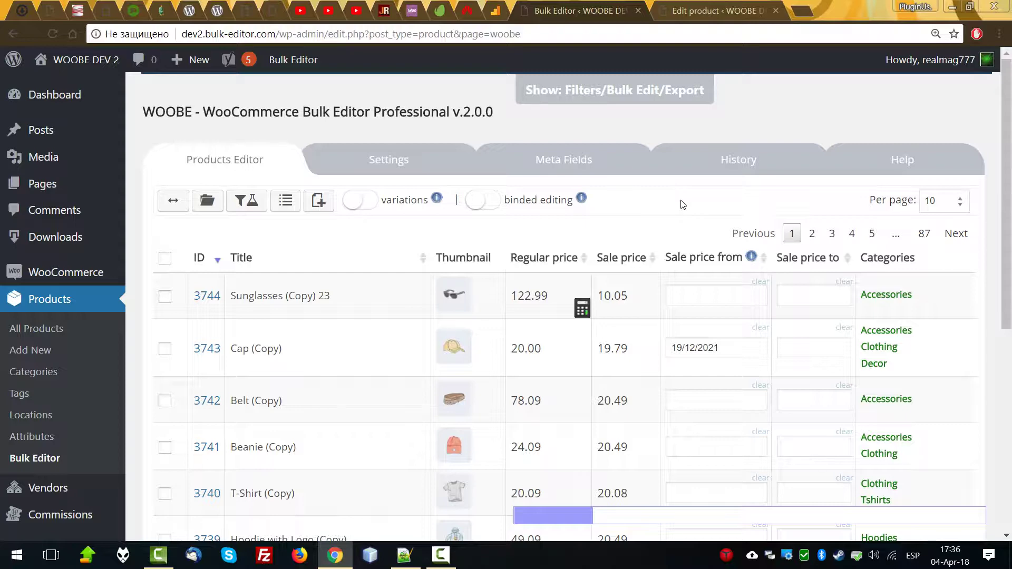
# - Back on Meta Fields, change _yoast_wpseo_focuskw_text_input from textinput to textarea
pyautogui.click(605, 162)
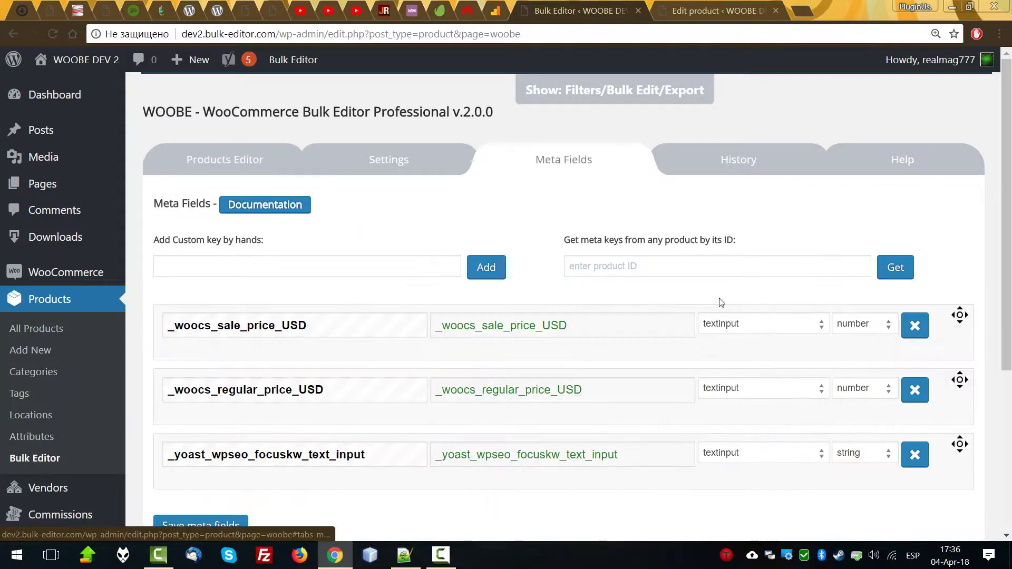
pyautogui.scroll(-1, 744, 253)
pyautogui.click(744, 253)
pyautogui.click(744, 242)
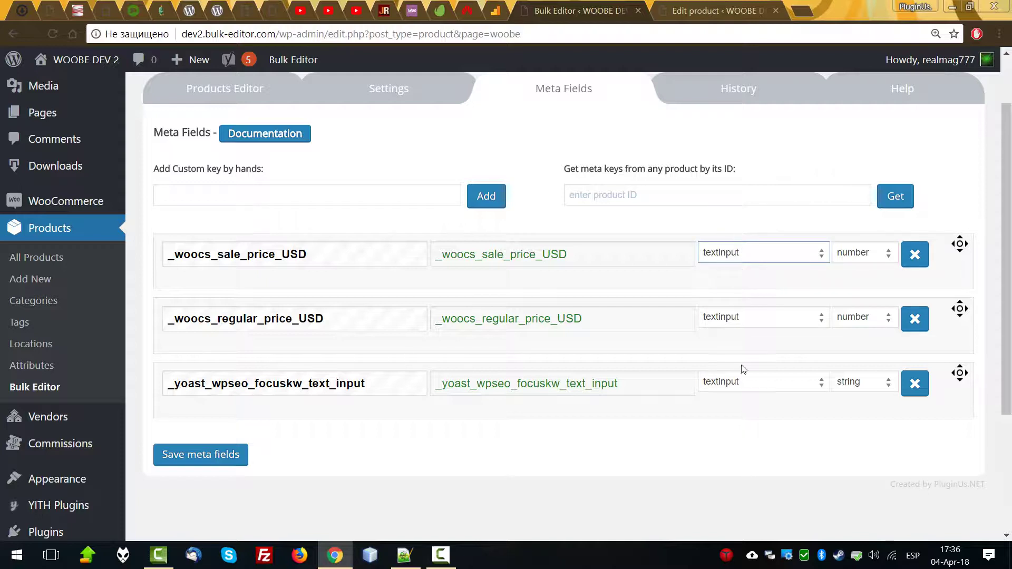
pyautogui.click(732, 387)
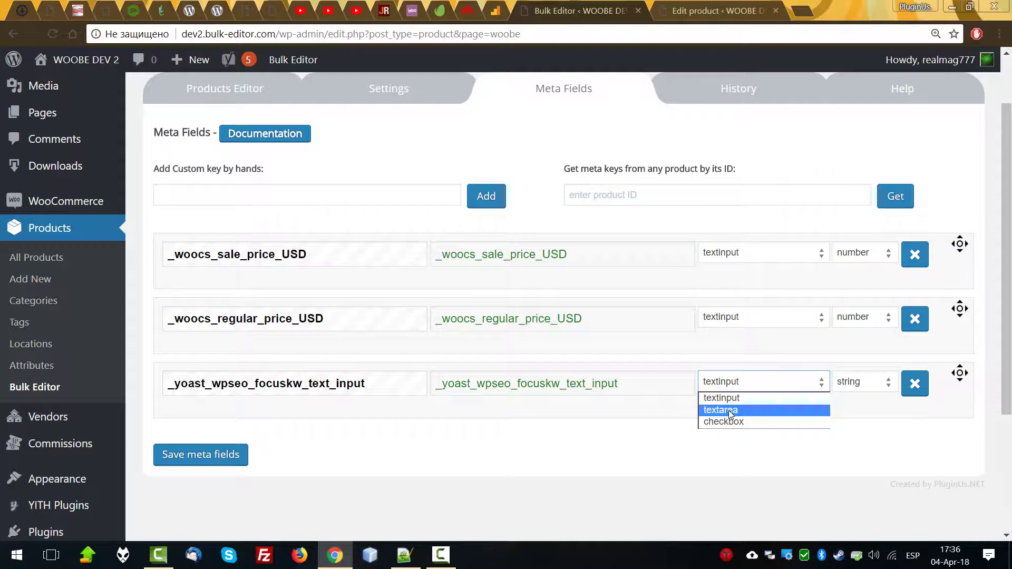
pyautogui.click(728, 410)
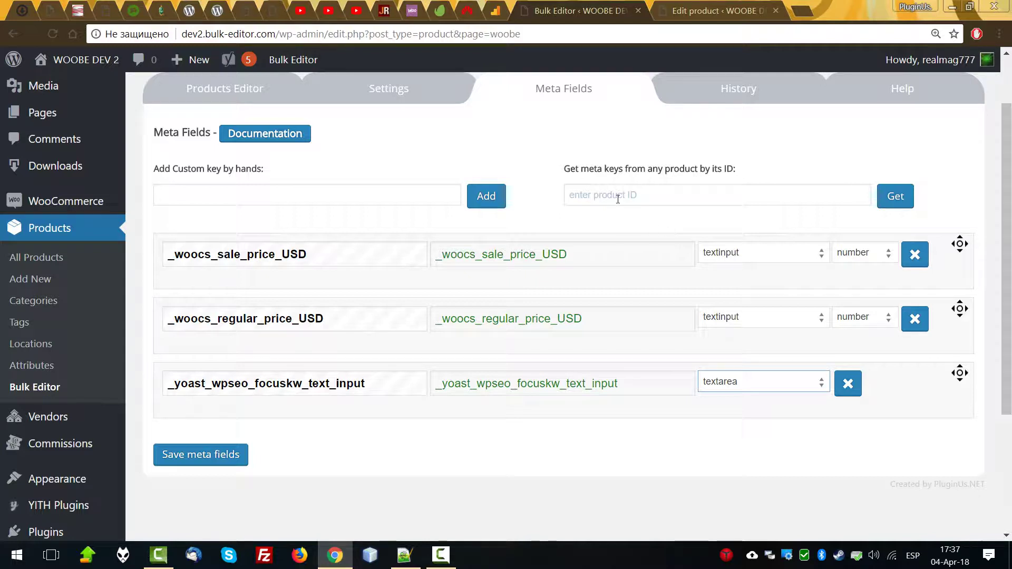
# - Retitle the sale price meta field to 'woocs salepriceUSD'
pyautogui.click(477, 254)
pyautogui.press('BackSpace')
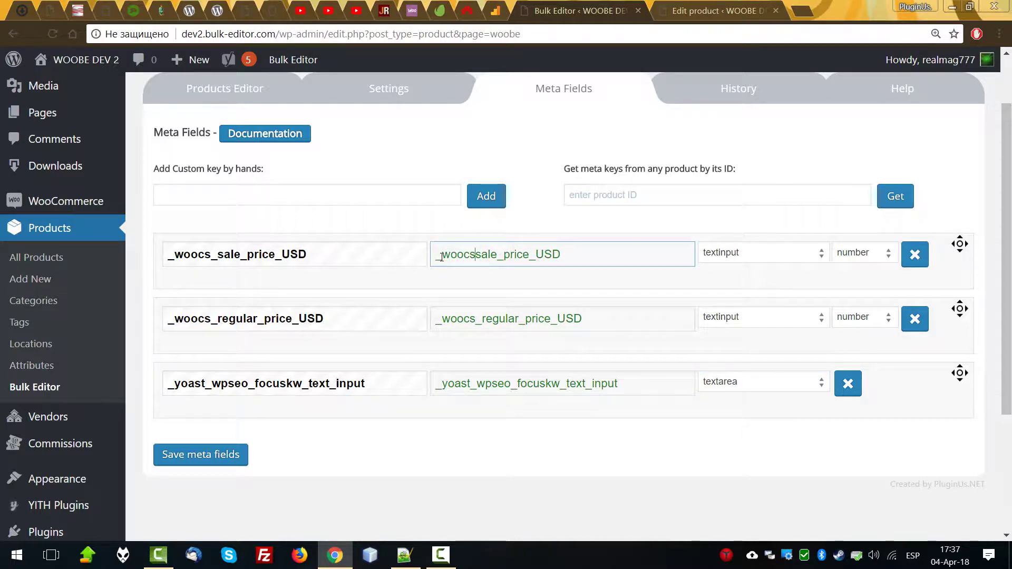
pyautogui.press('BackSpace')
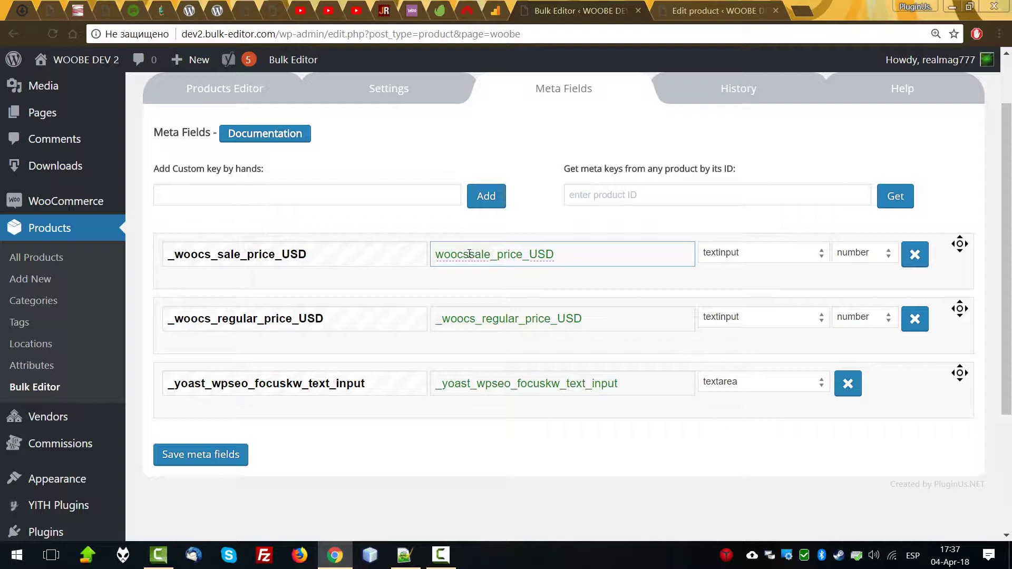
pyautogui.click(468, 262)
pyautogui.click(498, 257)
pyautogui.press('BackSpace')
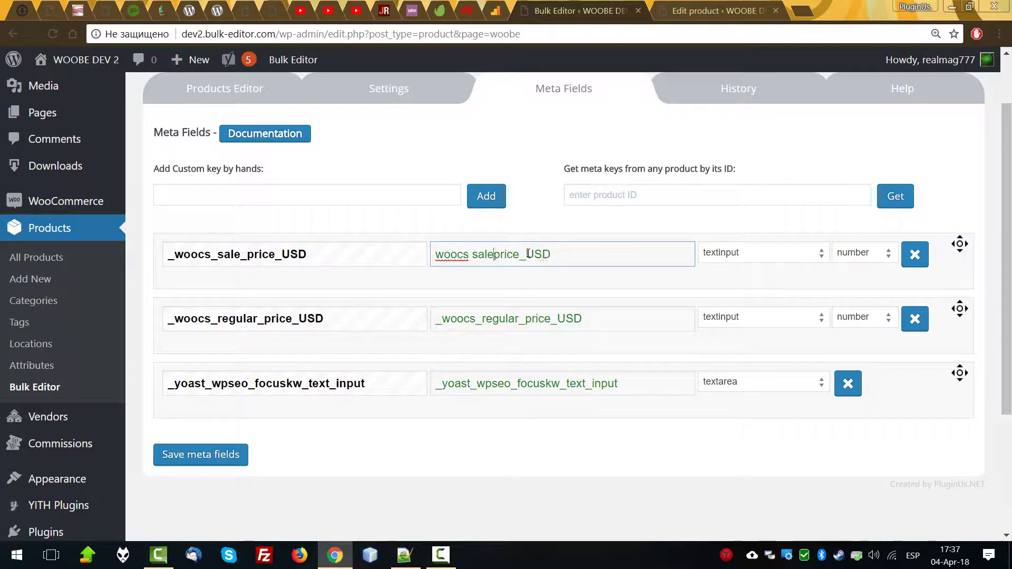
pyautogui.moveTo(525, 256); pyautogui.dragTo(522, 256)
pyautogui.press('BackSpace')
# - Retitle the regular price meta field to 'woocs regular price_USD'
pyautogui.click(437, 318)
pyautogui.press('BackSpace')
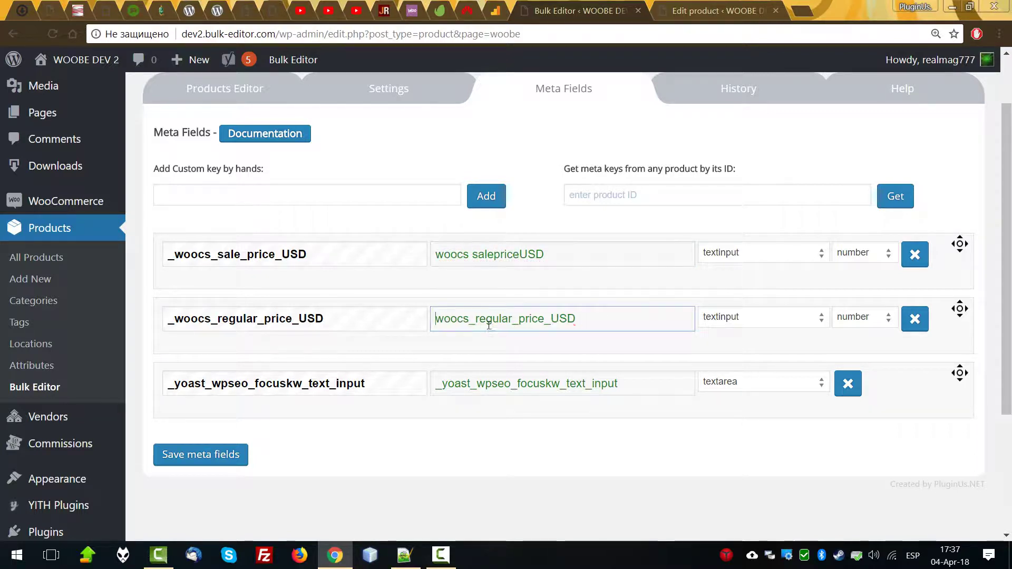
pyautogui.moveTo(477, 320); pyautogui.dragTo(510, 320)
pyautogui.press('BackSpace')
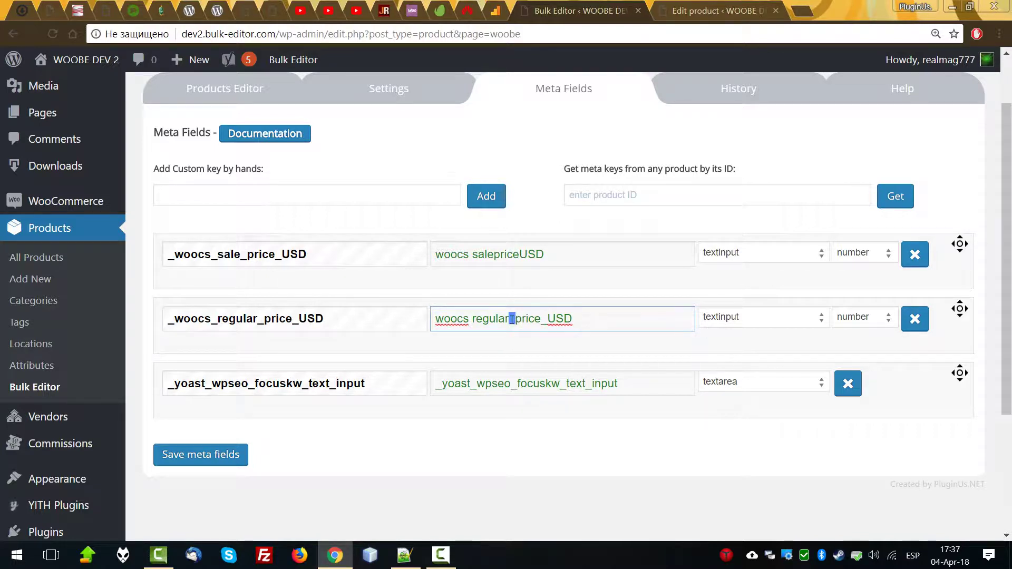
pyautogui.press('BackSpace')
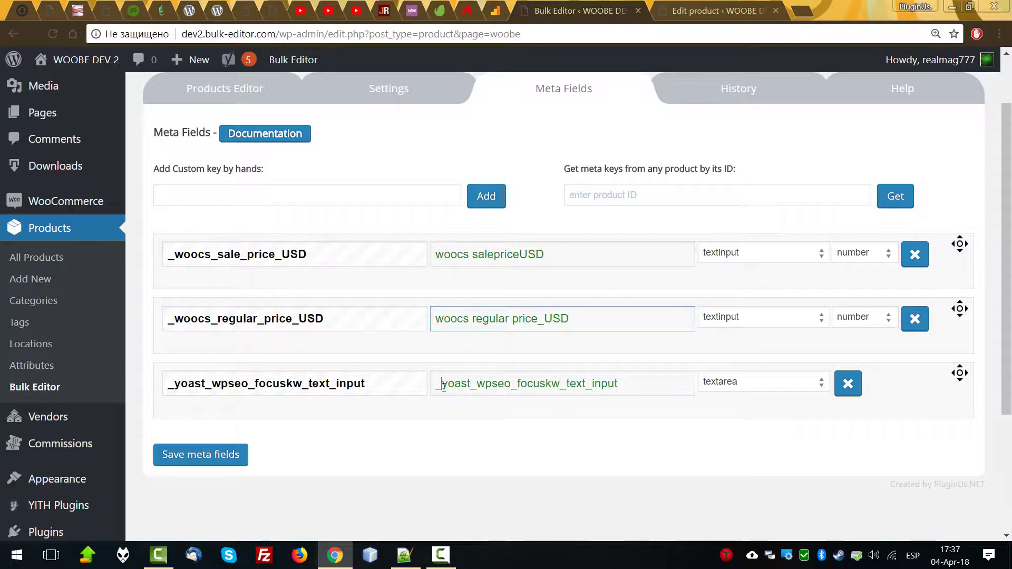
# - Retitle the Yoast meta field to 'yoast focus text'
pyautogui.moveTo(442, 384); pyautogui.dragTo(497, 385)
pyautogui.press('BackSpace')
pyautogui.press('Delete')
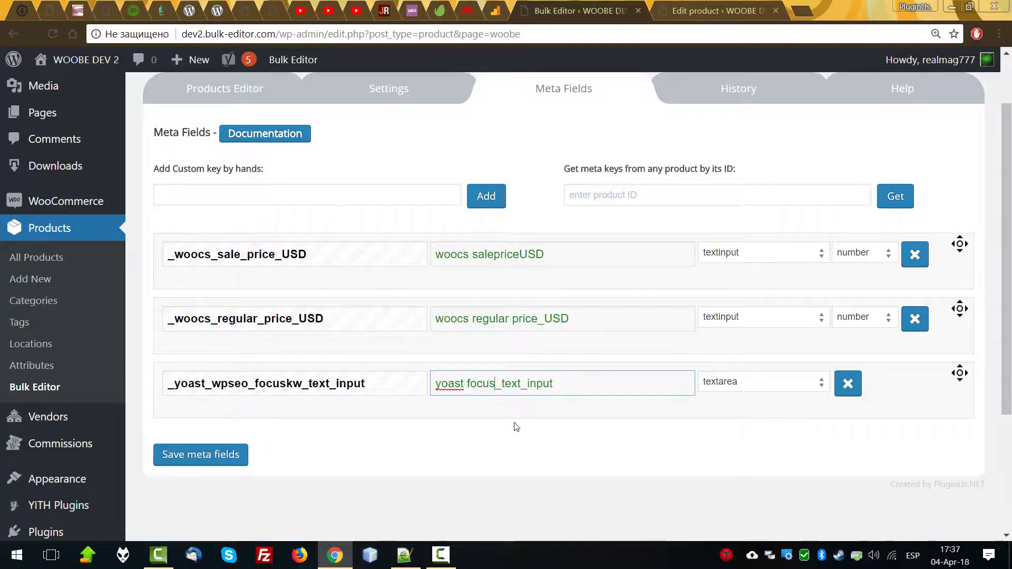
pyautogui.press('Delete')
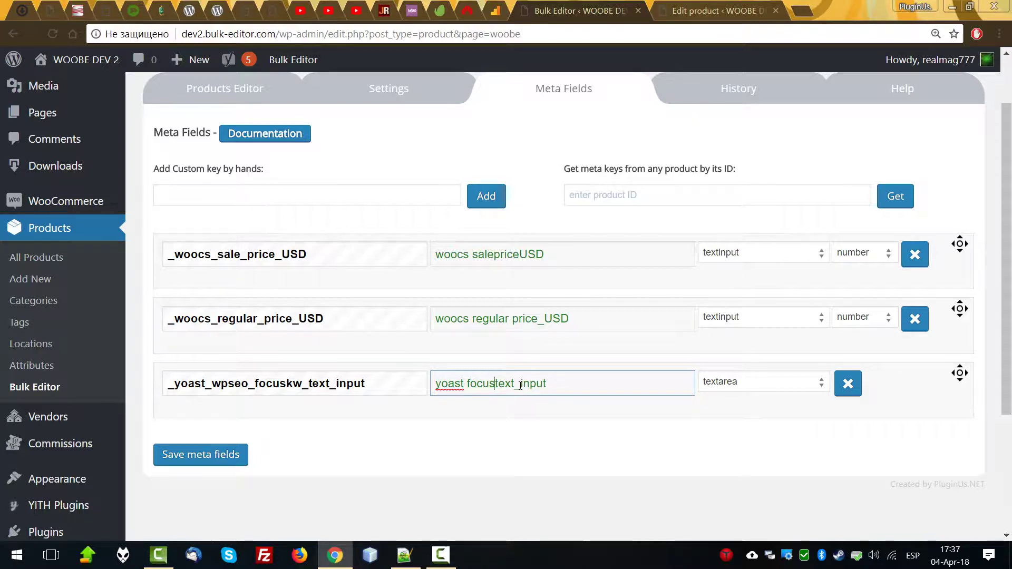
pyautogui.moveTo(522, 386); pyautogui.dragTo(559, 385)
pyautogui.press('Delete')
# - Save the meta fields and list all columns, including hidden ones, in Settings
pyautogui.click(213, 457)
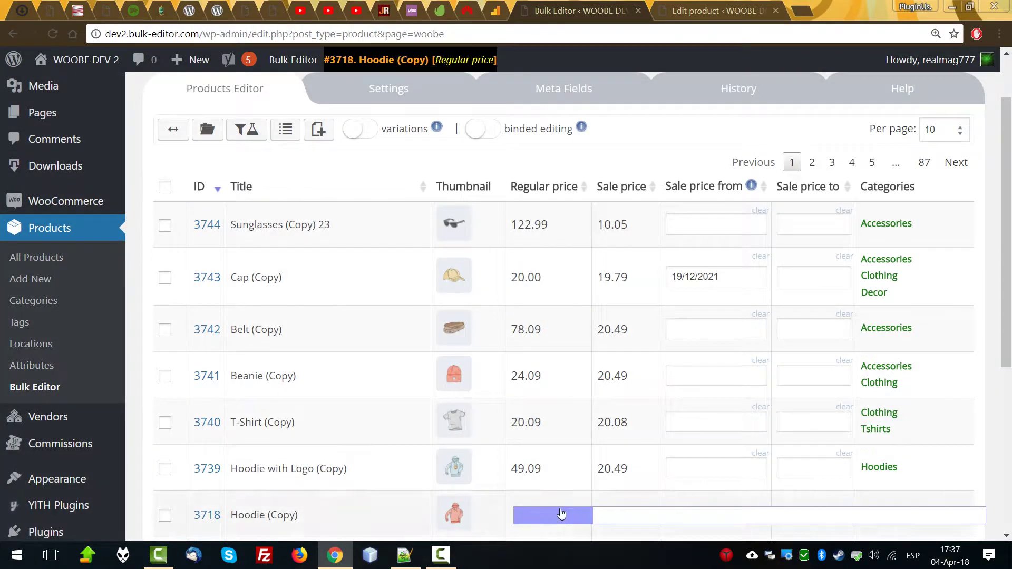
pyautogui.moveTo(561, 513); pyautogui.dragTo(505, 512)
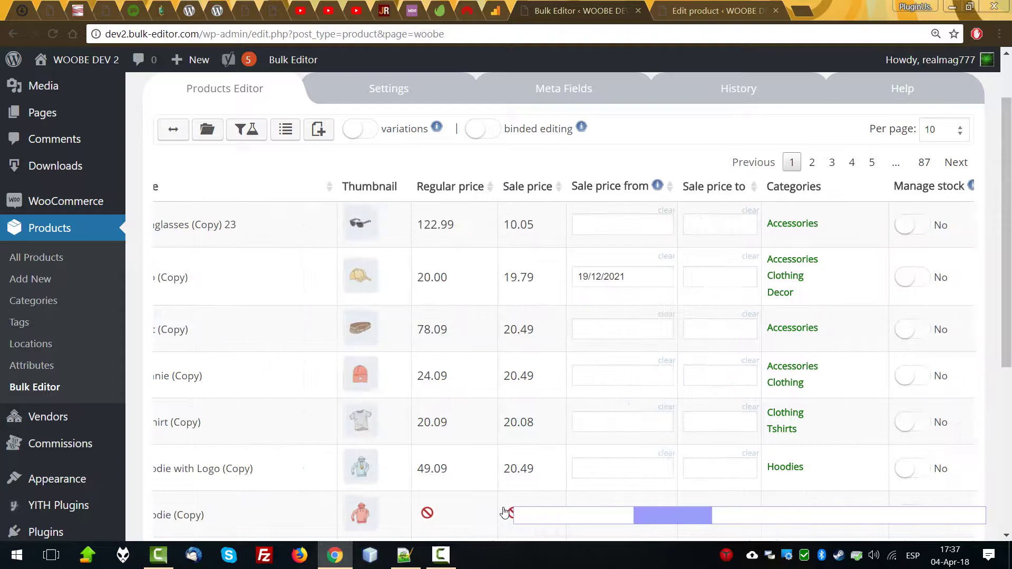
pyautogui.click(390, 100)
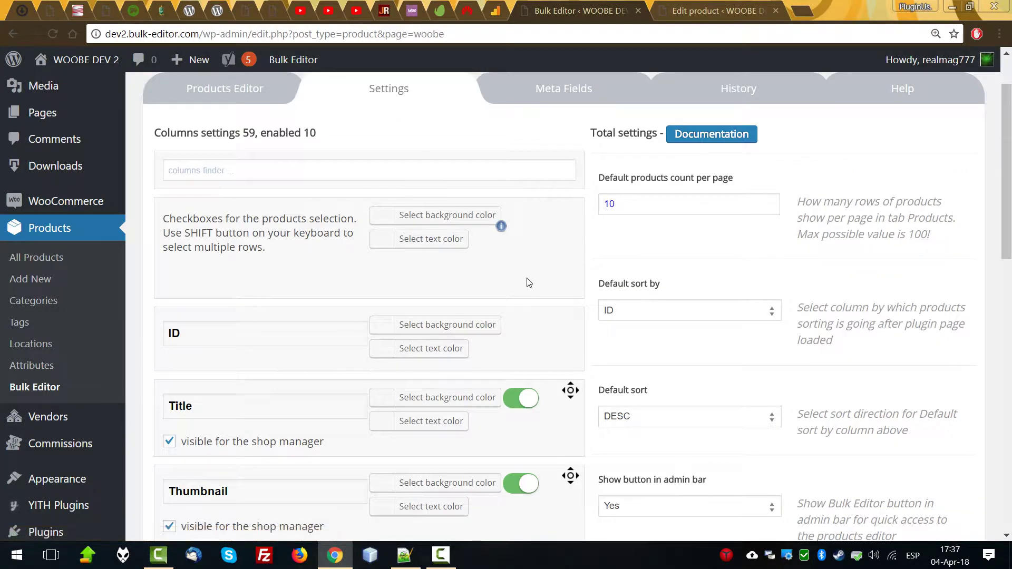
pyautogui.scroll(-5, 481, 388)
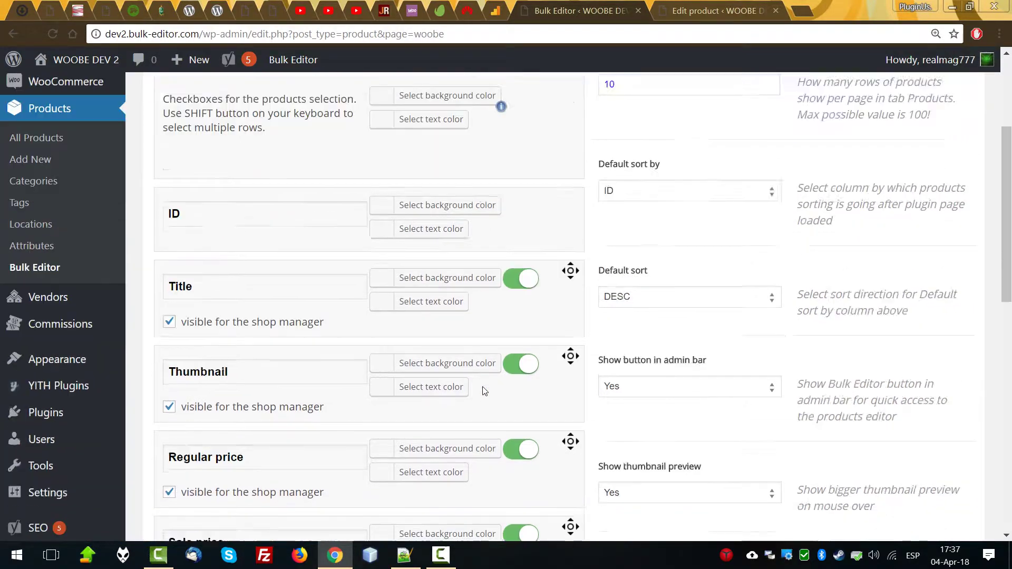
pyautogui.scroll(-8, 347, 433)
pyautogui.click(224, 404)
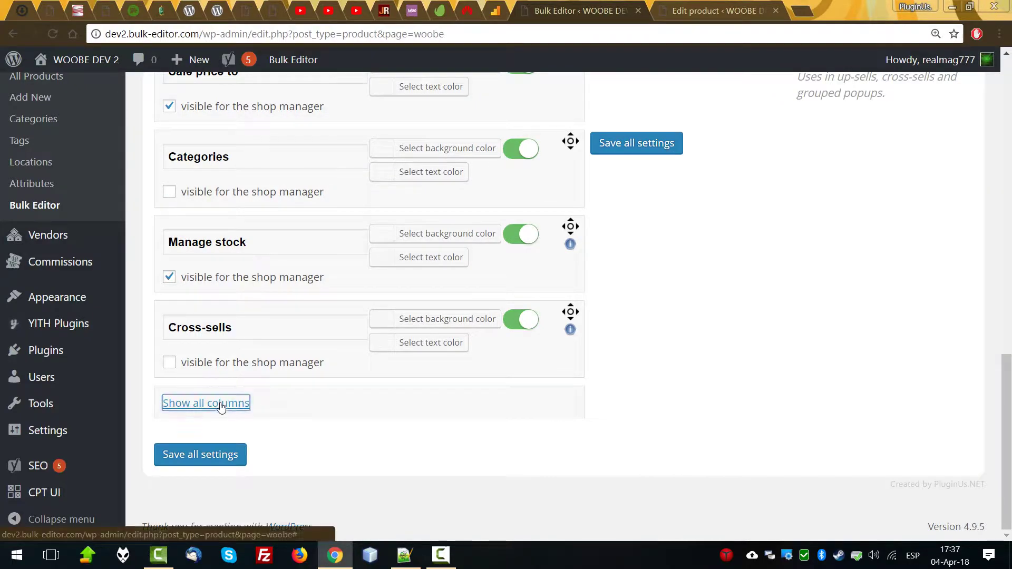
pyautogui.scroll(-15, 718, 428)
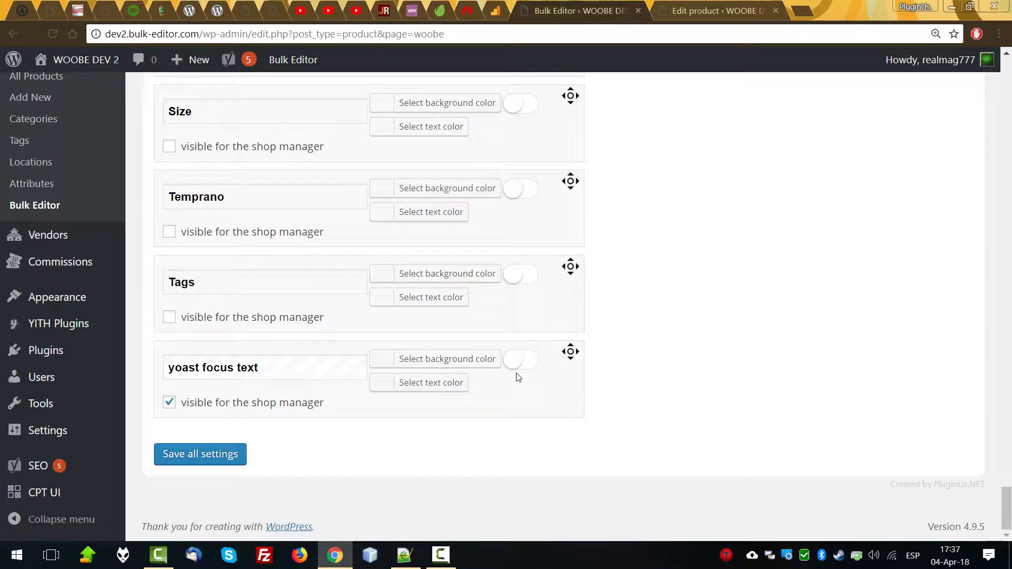
pyautogui.scroll(3, 603, 415)
pyautogui.scroll(7, 601, 417)
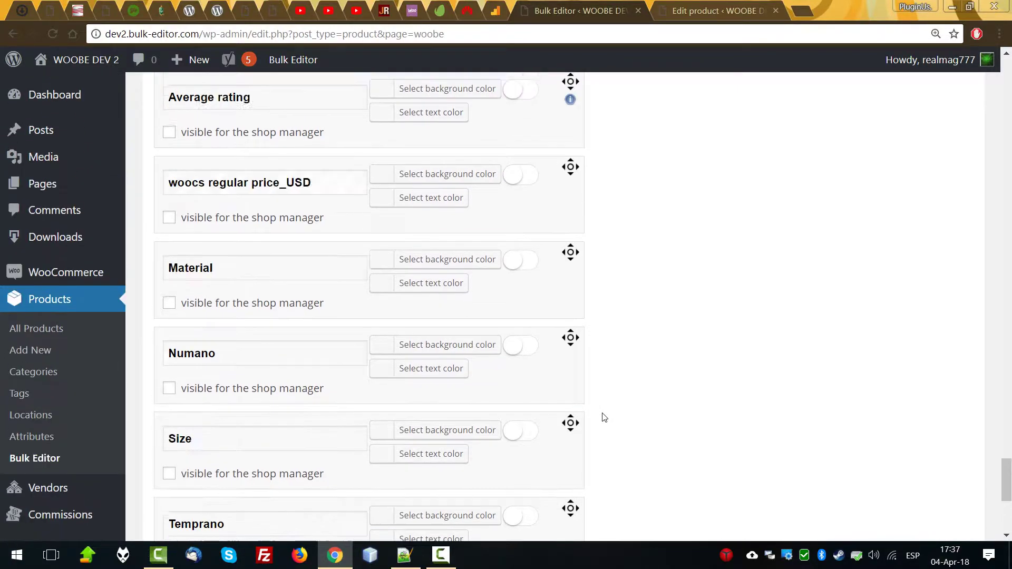
pyautogui.scroll(15, 601, 417)
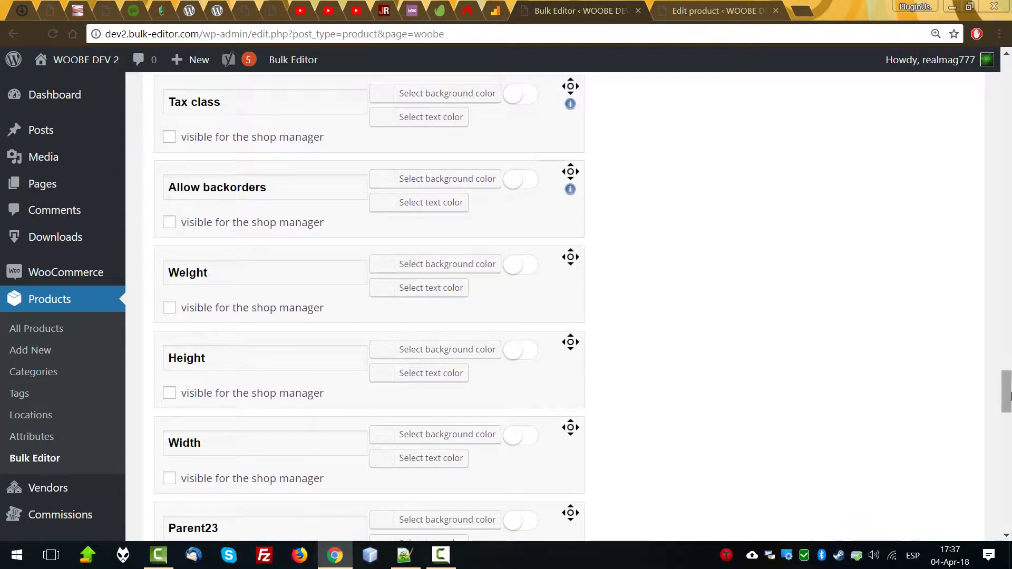
pyautogui.scroll(9, 603, 416)
pyautogui.moveTo(1006, 276); pyautogui.dragTo(1010, 82)
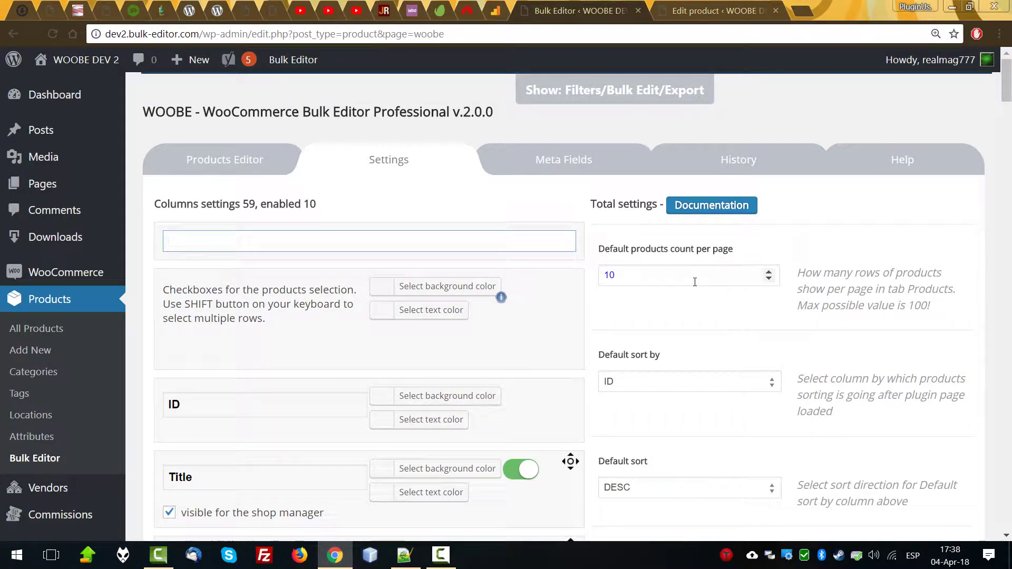
# - Enable the yoast focus text and woocs salepriceUSD columns via the column search
pyautogui.write('yo')
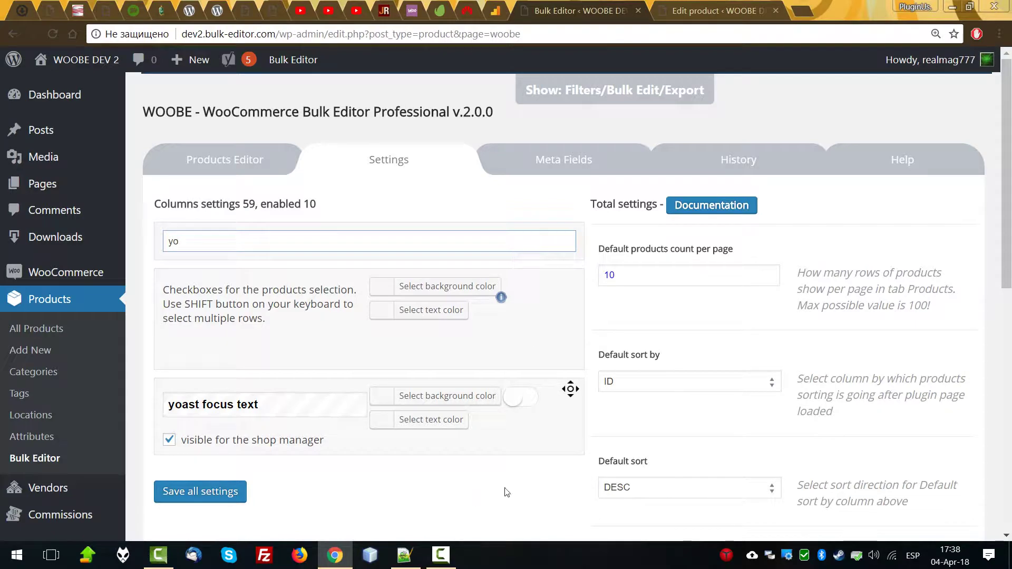
pyautogui.click(519, 397)
pyautogui.click(246, 241)
pyautogui.press('BackSpace')
pyautogui.press('BackSpace')
pyautogui.moveTo(37, 241)
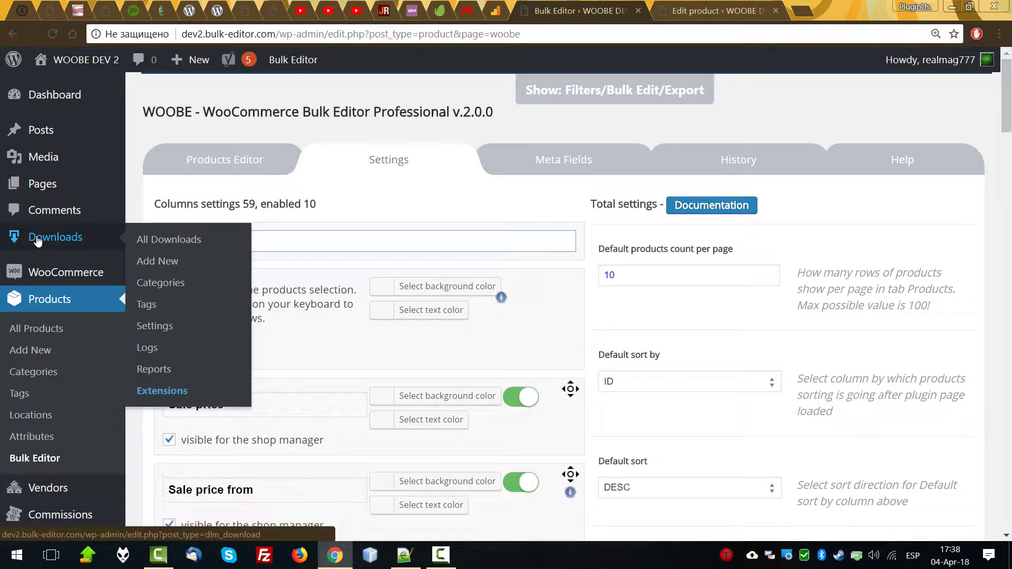
pyautogui.write('sal')
pyautogui.scroll(-1, 499, 436)
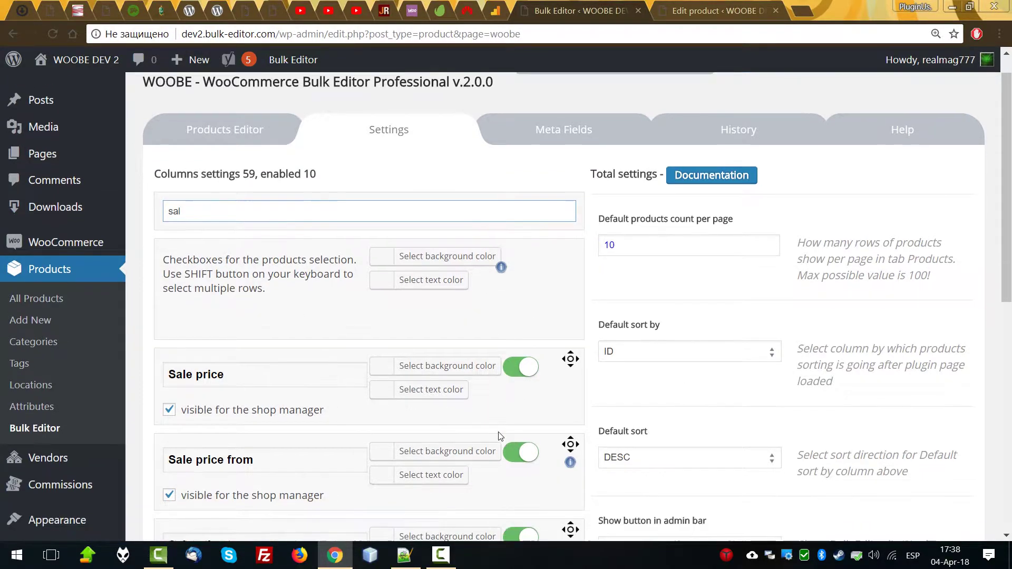
pyautogui.scroll(-5, 499, 436)
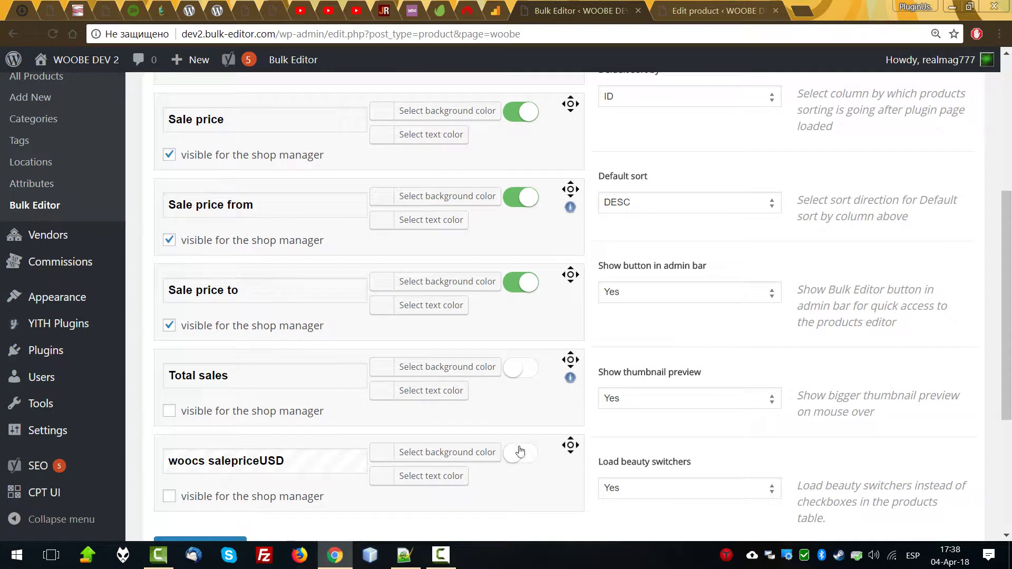
pyautogui.click(519, 452)
pyautogui.scroll(6, 595, 447)
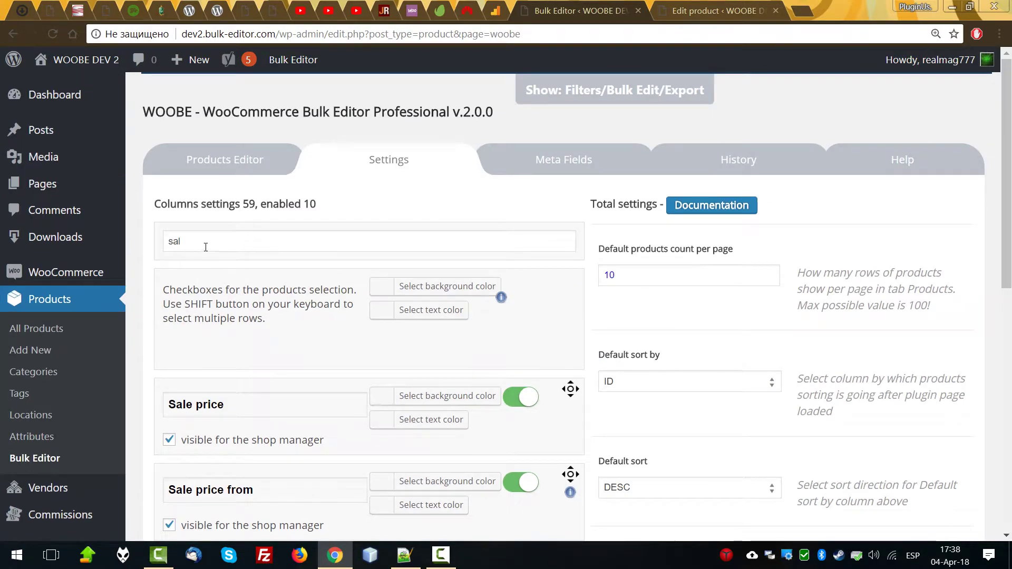
# - Enable the woocs regular price_USD column and save all settings
pyautogui.moveTo(86, 243)
pyautogui.write('reg')
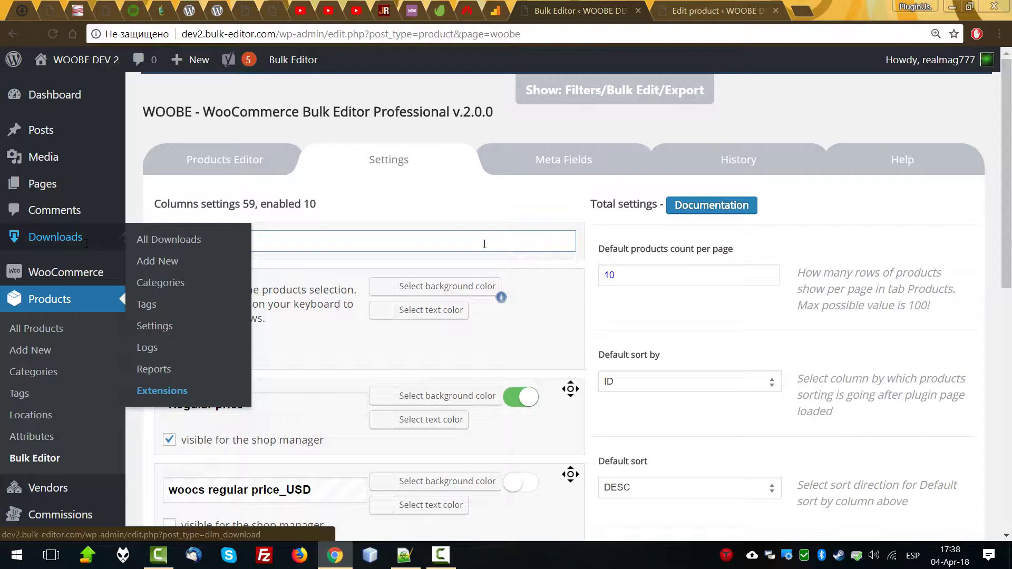
pyautogui.scroll(-7, 607, 402)
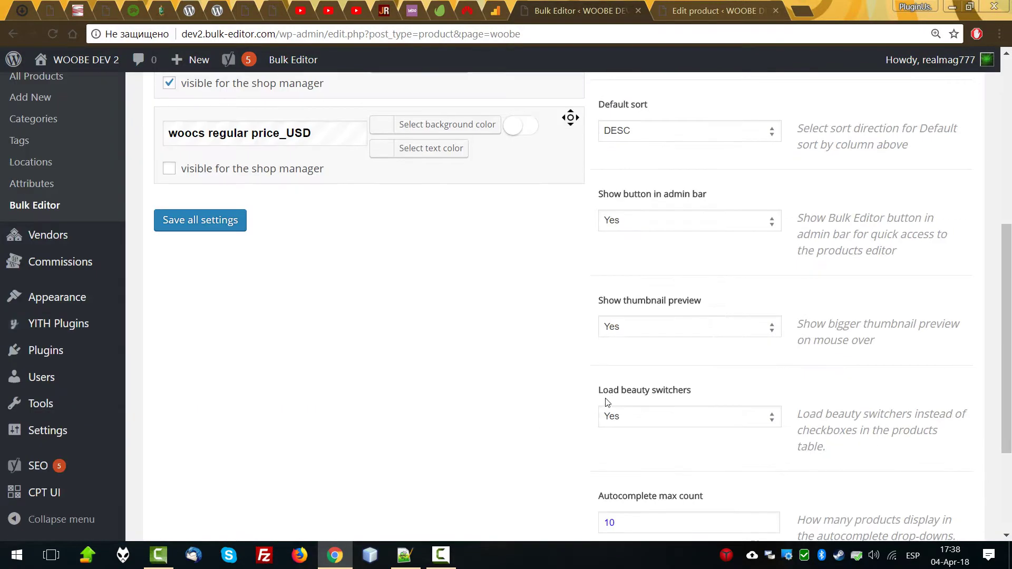
pyautogui.click(519, 126)
pyautogui.scroll(4, 506, 159)
pyautogui.click(211, 435)
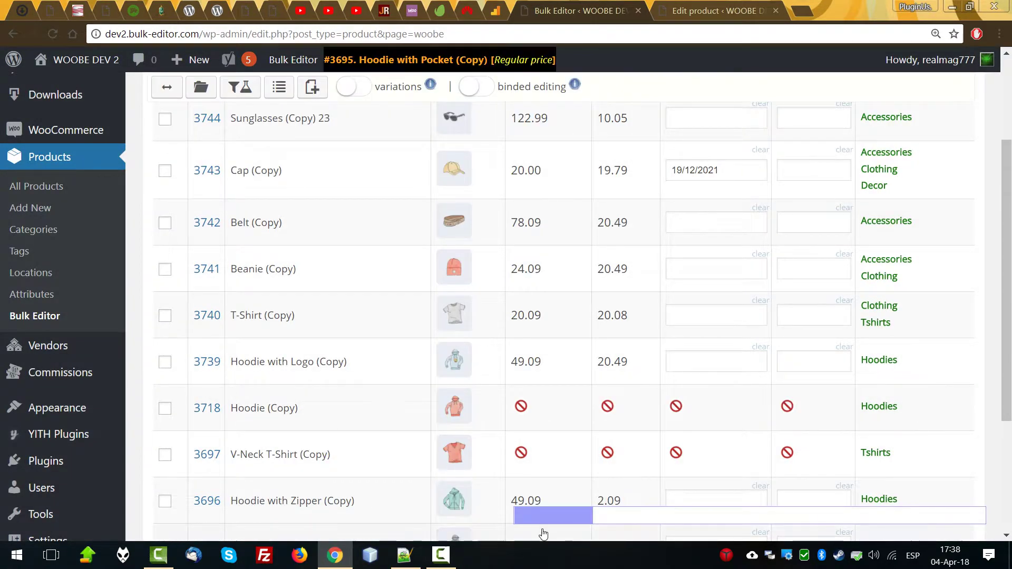
pyautogui.moveTo(542, 515); pyautogui.dragTo(960, 513)
pyautogui.scroll(3, 561, 320)
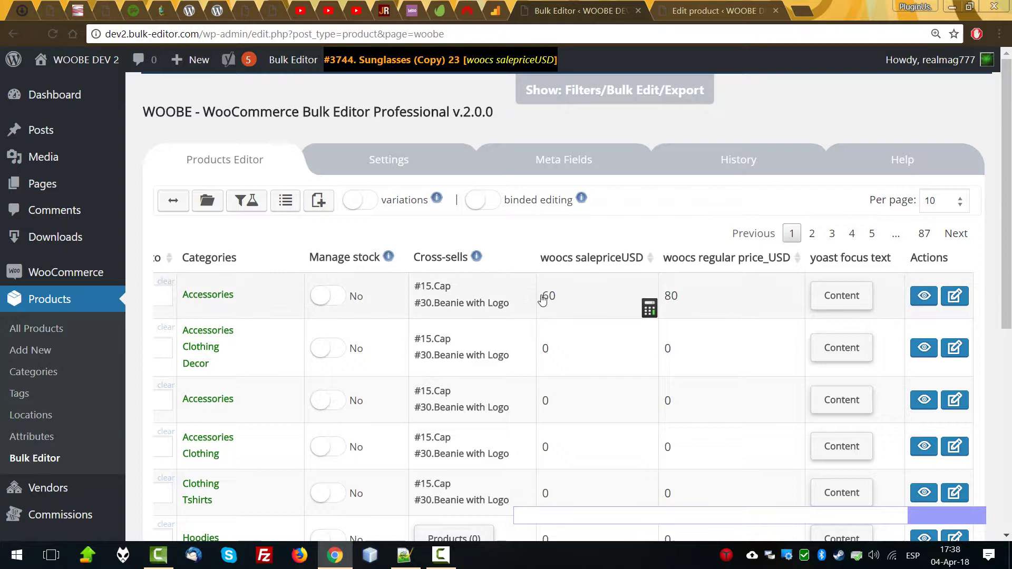
pyautogui.moveTo(935, 522); pyautogui.dragTo(979, 501)
pyautogui.click(716, 11)
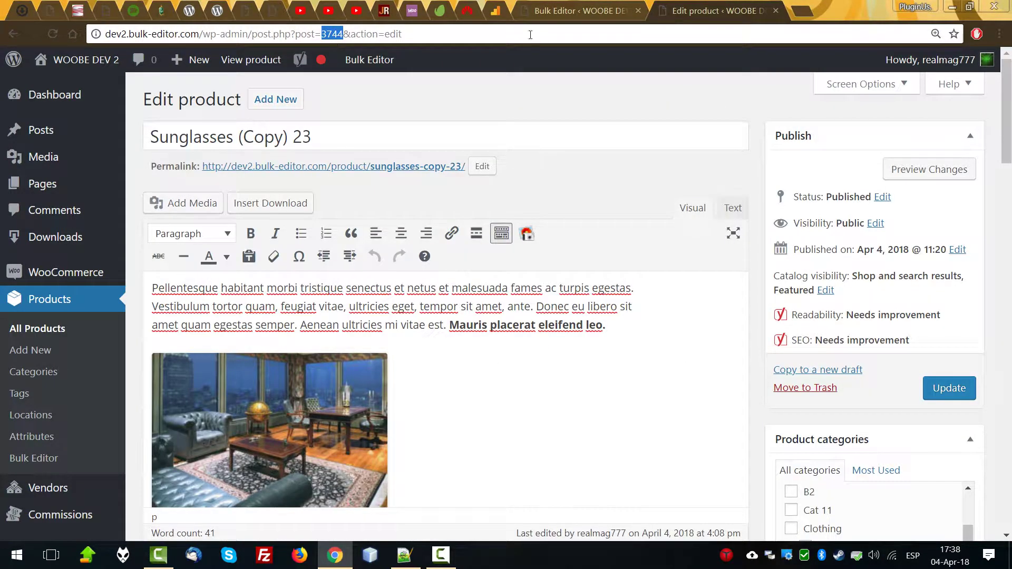
pyautogui.click(560, 12)
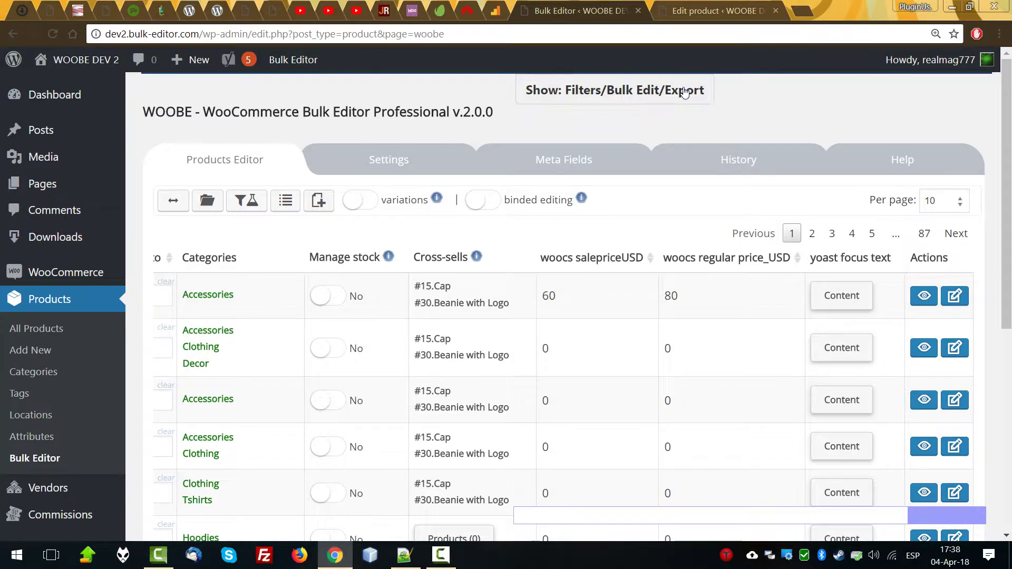
pyautogui.hotkey('ctrl', 'Tab')
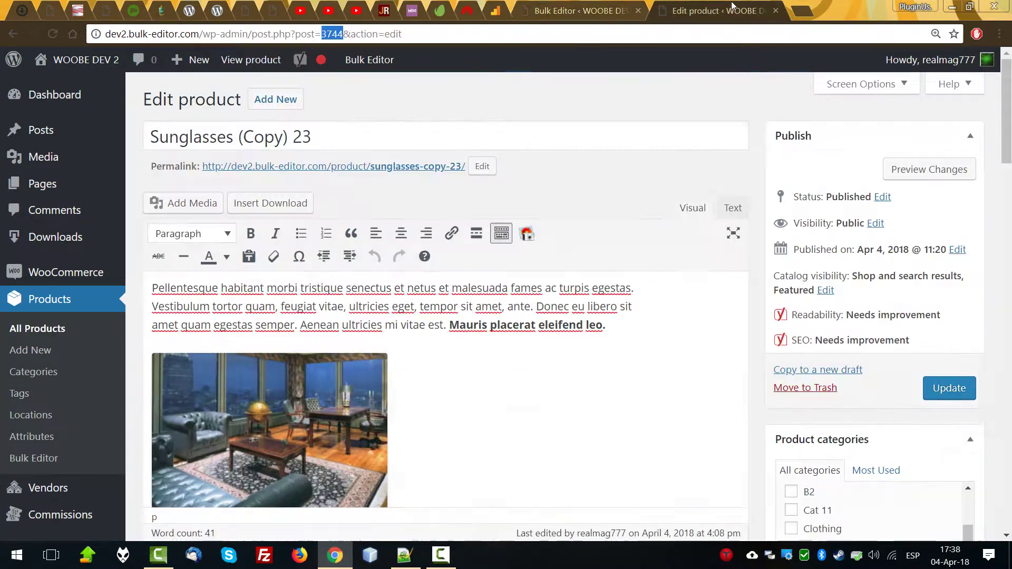
pyautogui.scroll(-20, 731, 350)
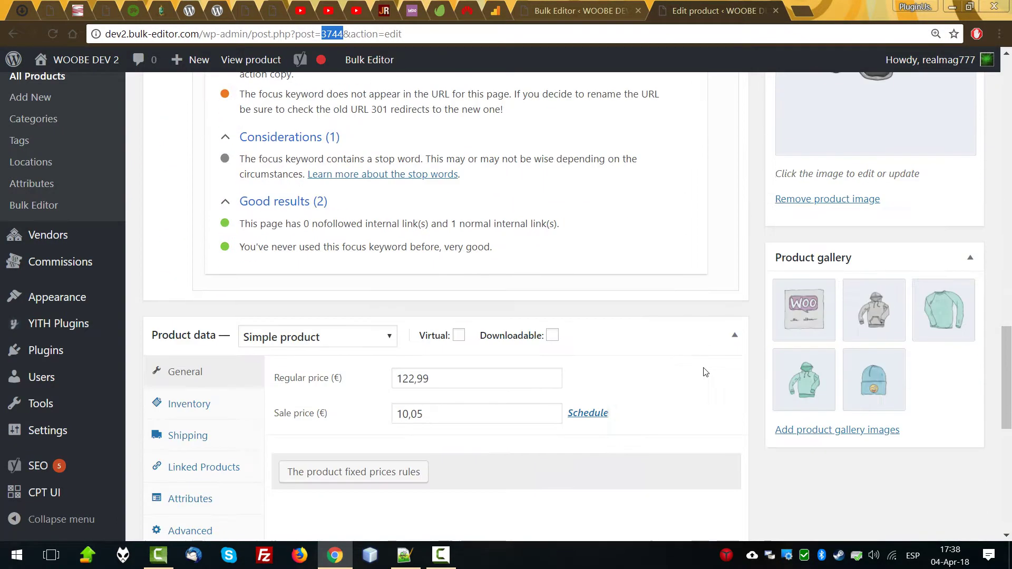
pyautogui.scroll(1, 418, 276)
pyautogui.click(414, 263)
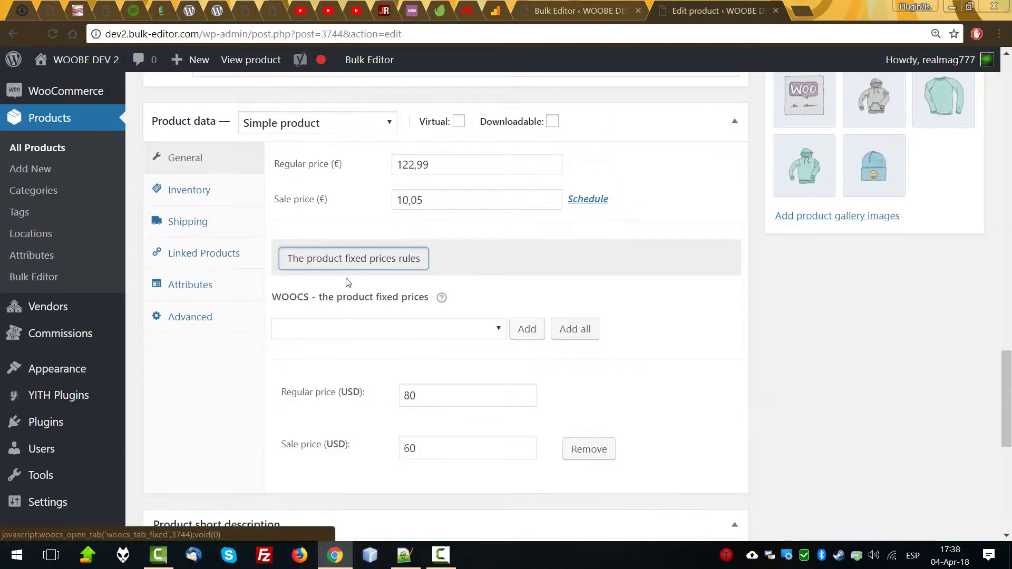
pyautogui.doubleClick(461, 395)
pyautogui.doubleClick(421, 445)
pyautogui.hotkey('ctrl', 'shift', 'Tab')
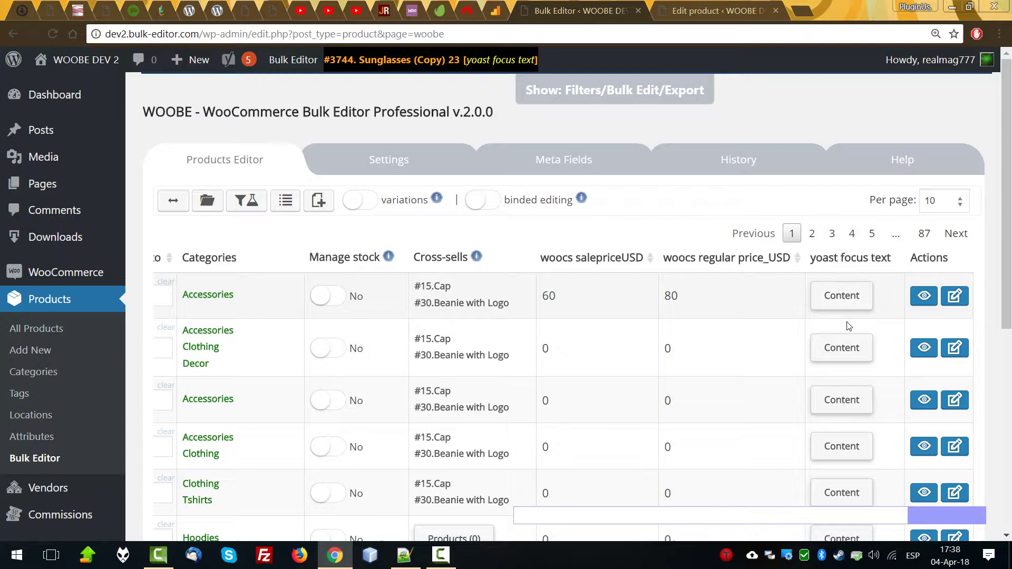
pyautogui.click(843, 296)
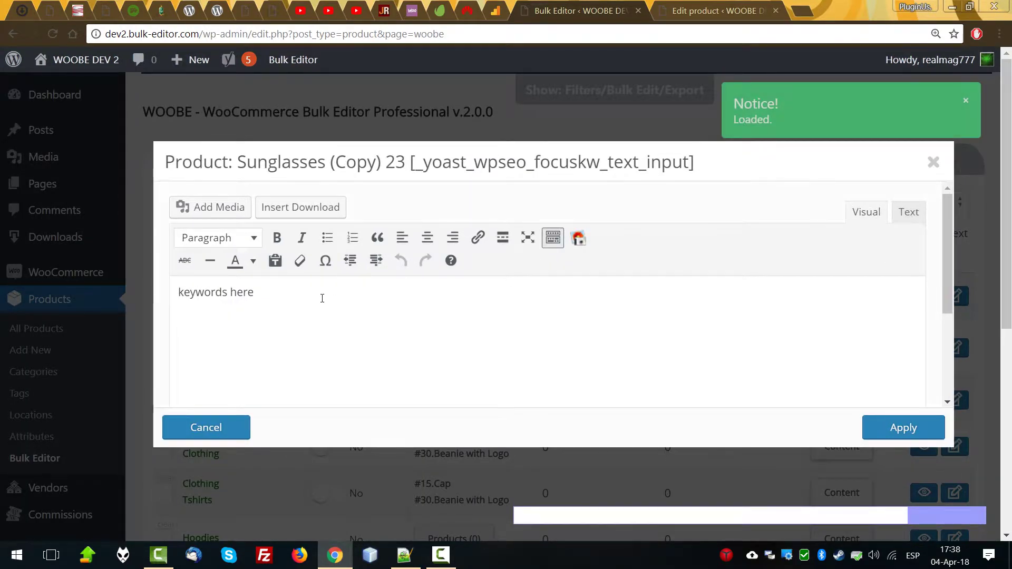
pyautogui.hotkey('ctrl', 'a')
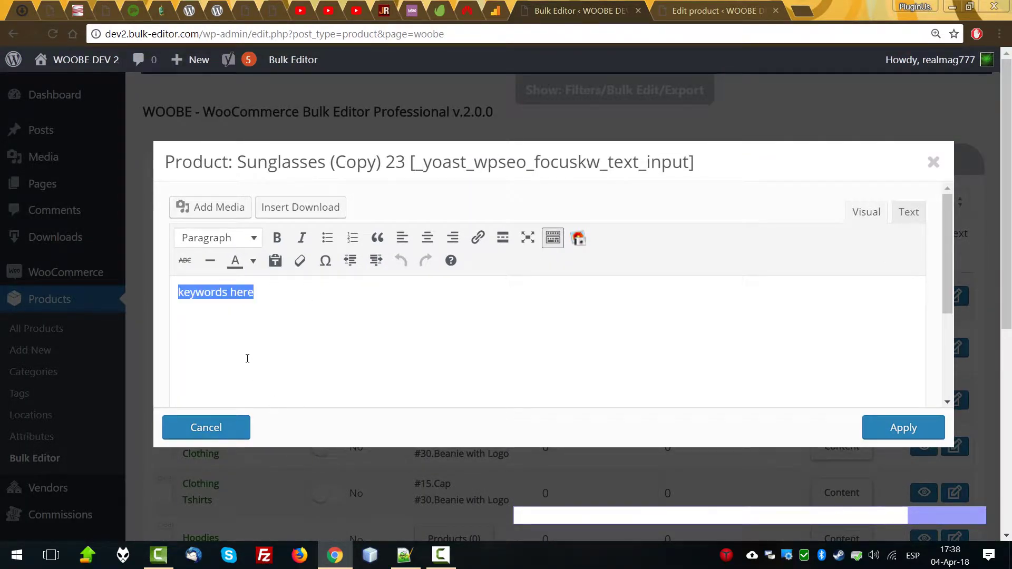
pyautogui.click(720, 9)
pyautogui.scroll(15, 595, 368)
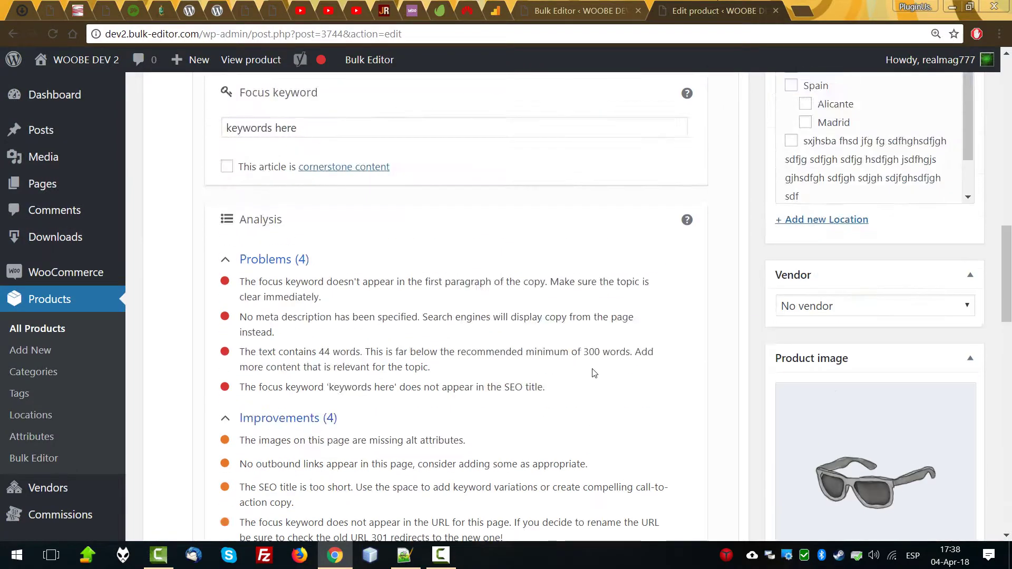
pyautogui.tripleClick(326, 410)
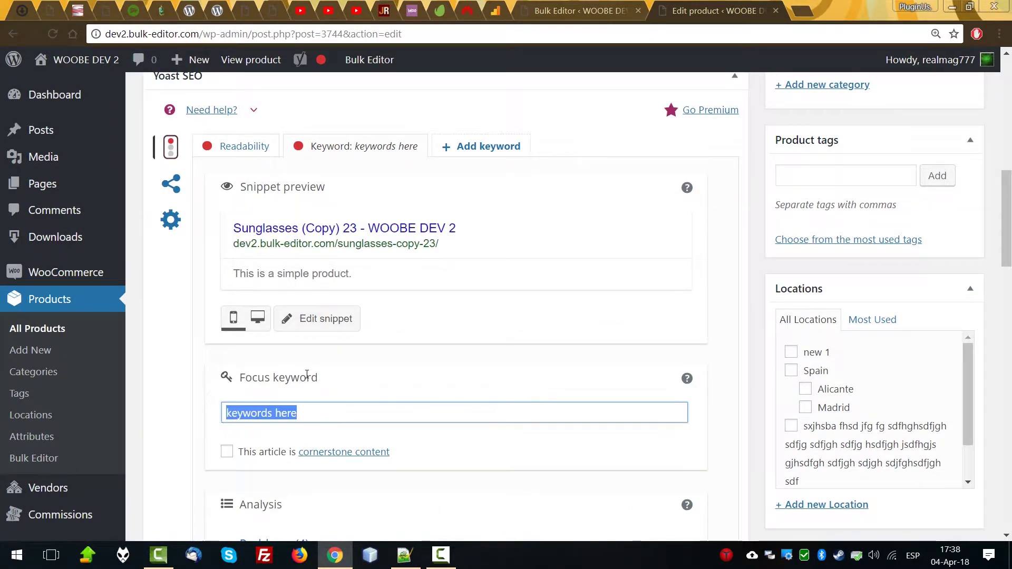
pyautogui.click(606, 10)
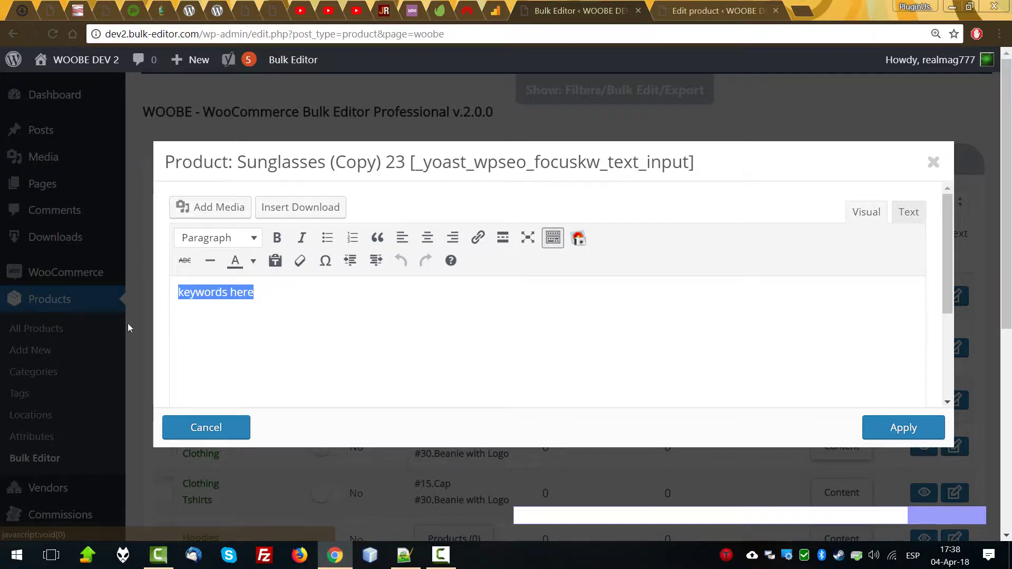
pyautogui.click(933, 162)
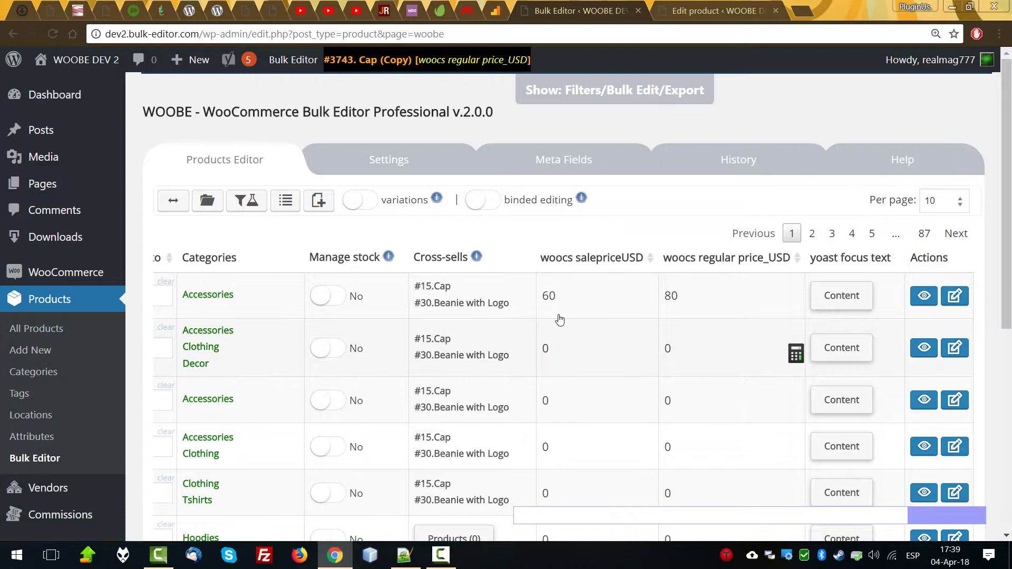
pyautogui.click(596, 298)
pyautogui.click(850, 300)
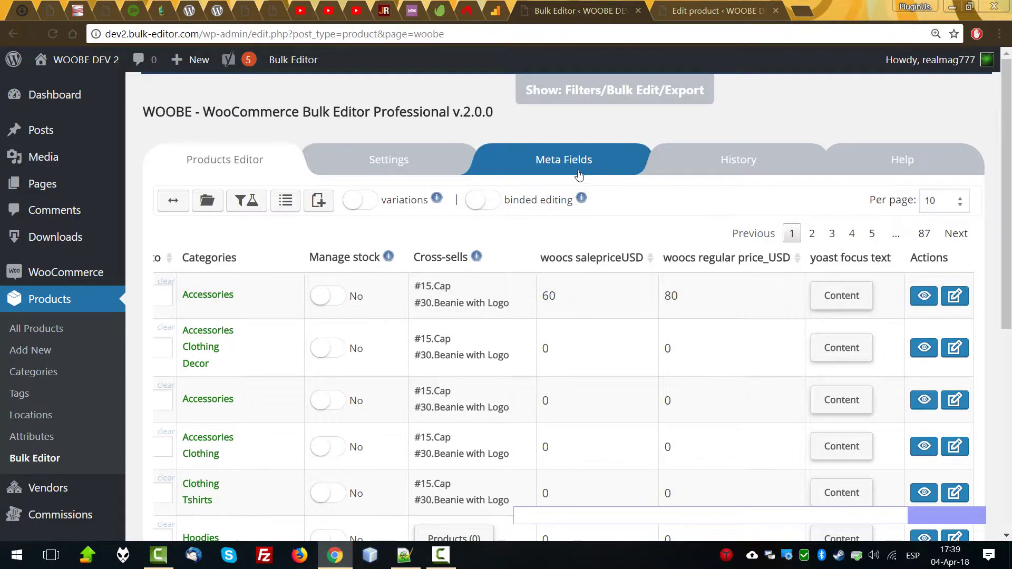
# - Switch the yoast focus text field from textarea back to textinput and save the meta fields
pyautogui.click(638, 166)
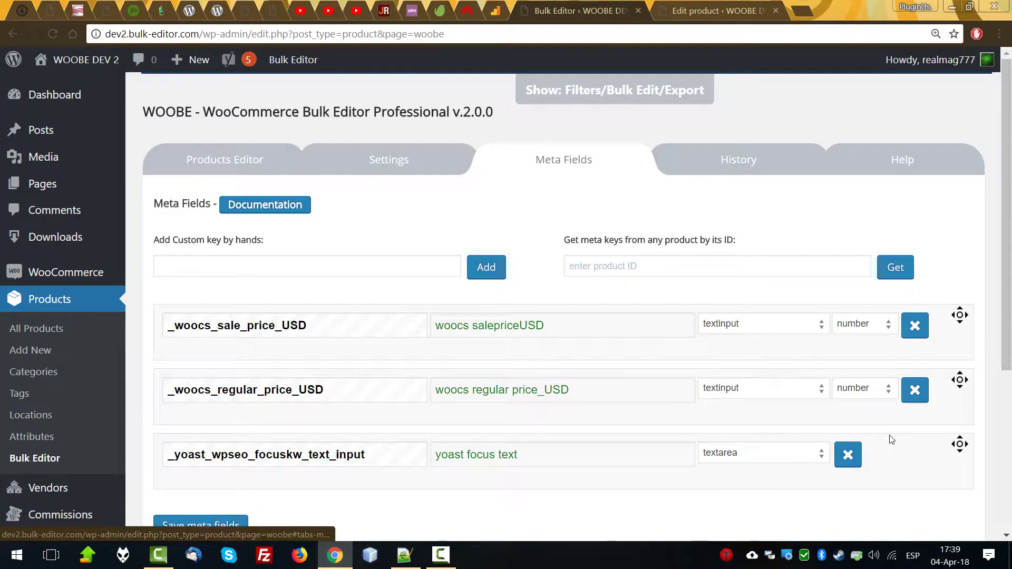
pyautogui.click(754, 465)
pyautogui.click(748, 468)
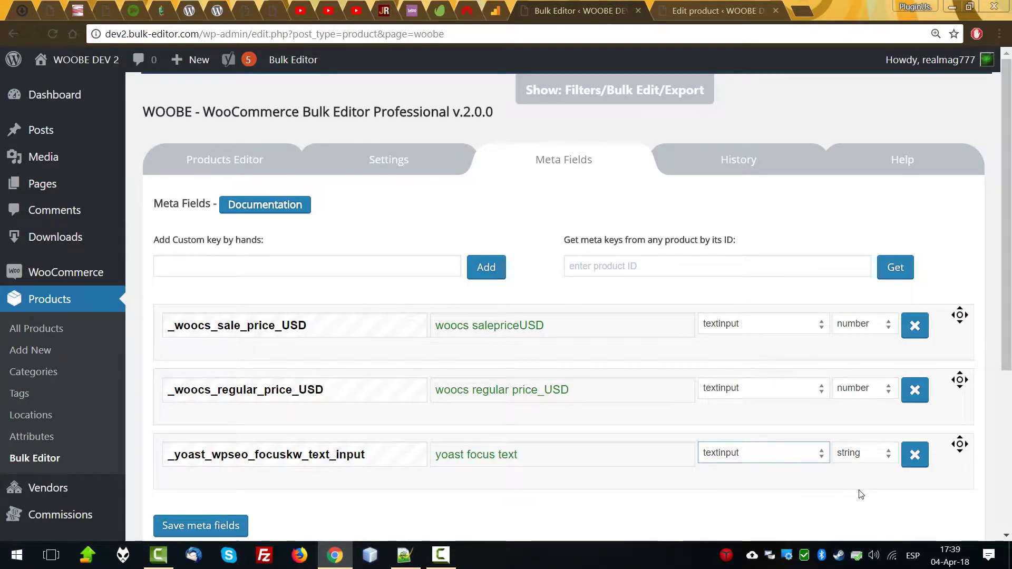
pyautogui.click(220, 526)
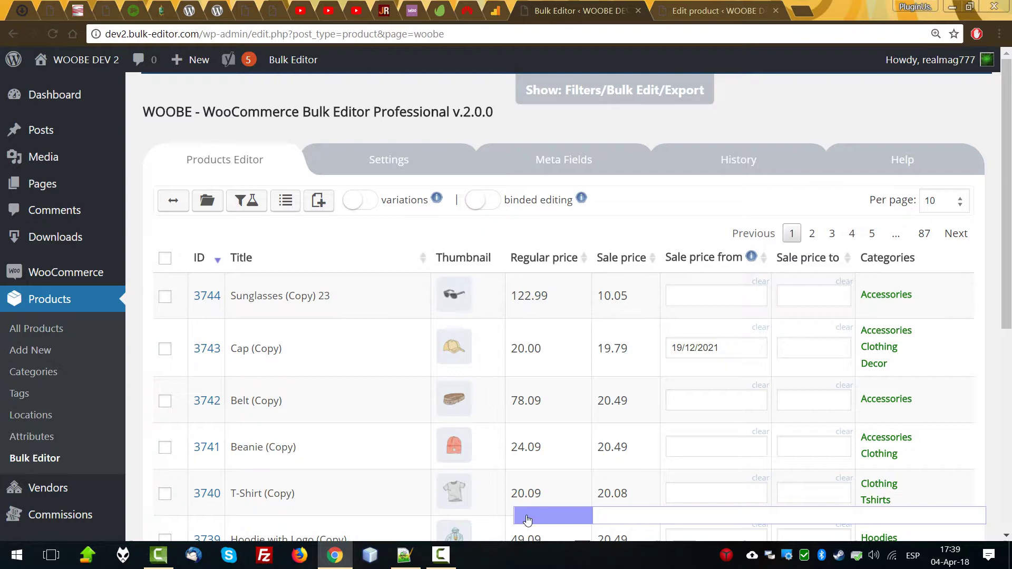
# - Enter USD sale prices 12, 15 and 16 for the second to fourth products
pyautogui.hscroll(10, 668, 421)
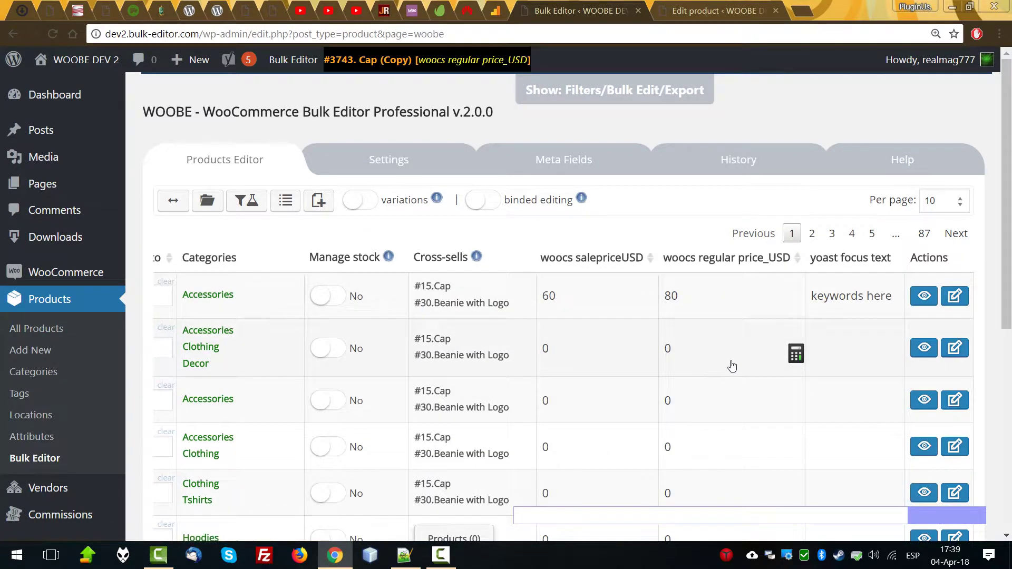
pyautogui.click(576, 343)
pyautogui.write('12')
pyautogui.press('Return')
pyautogui.write('15')
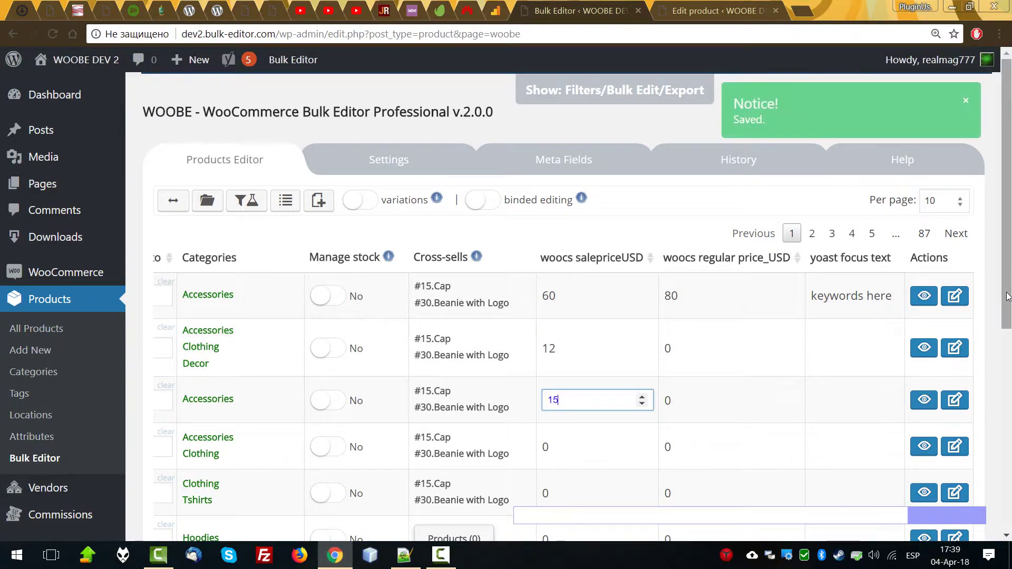
pyautogui.press('Return')
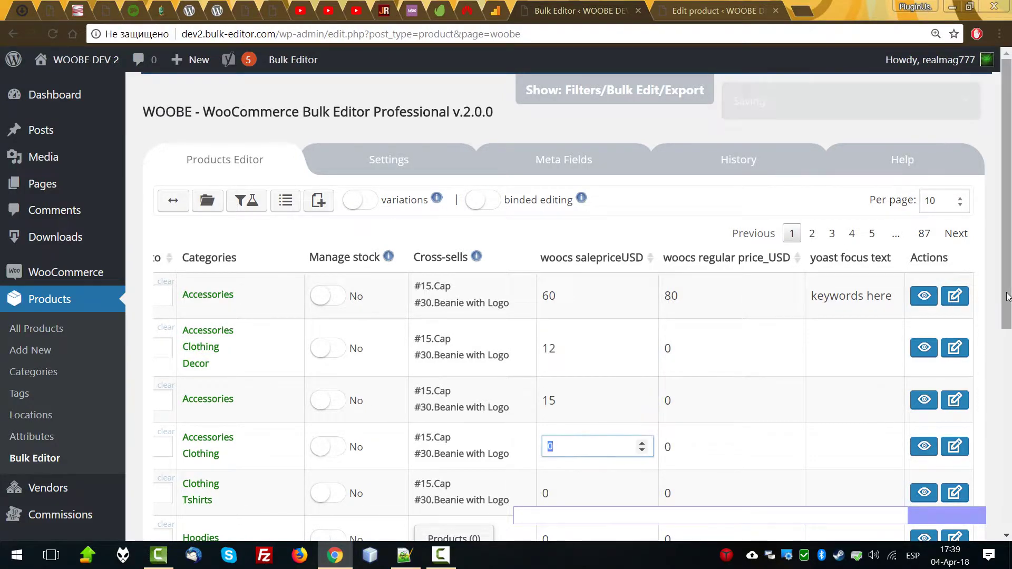
pyautogui.write('16')
pyautogui.press('Return')
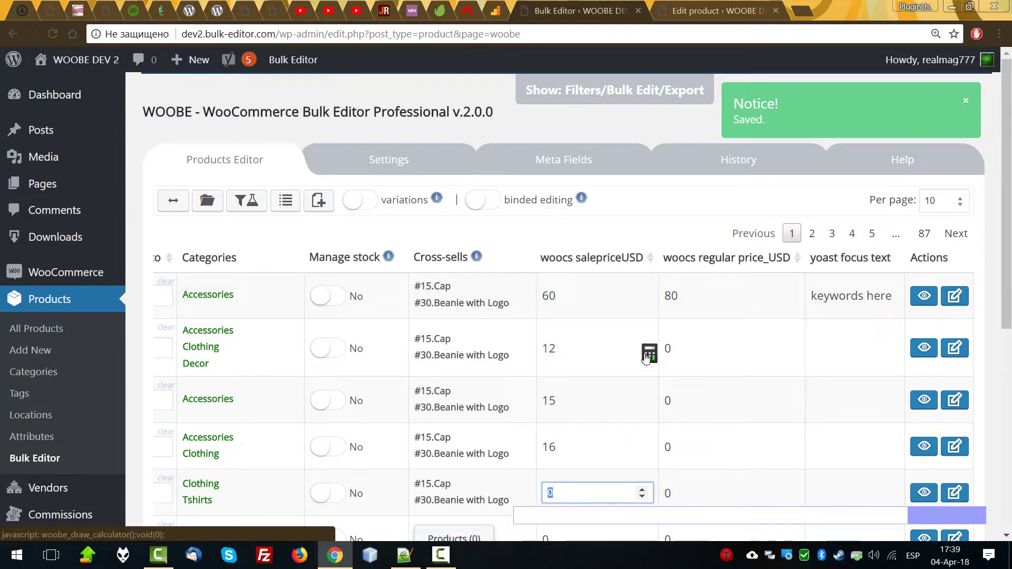
pyautogui.press('Escape')
# - Raise the second product's sale price by 20% with the calculator, then select all rows
pyautogui.click(651, 356)
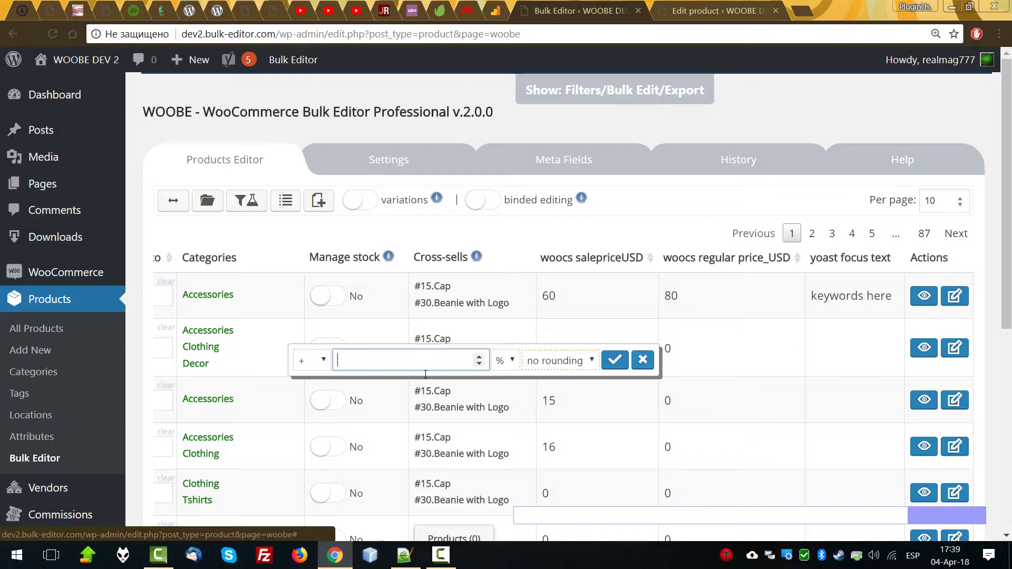
pyautogui.write('20')
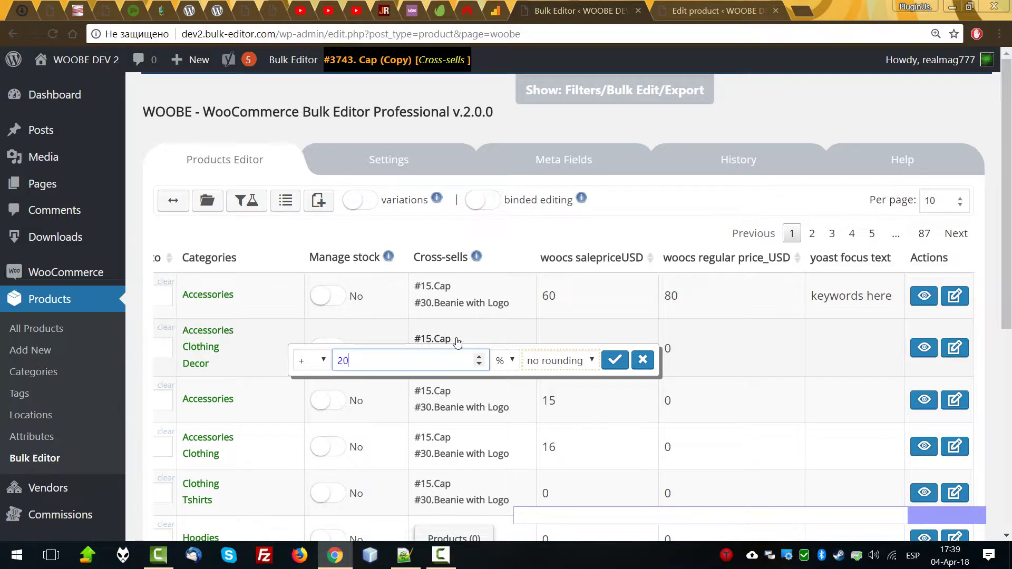
pyautogui.click(615, 360)
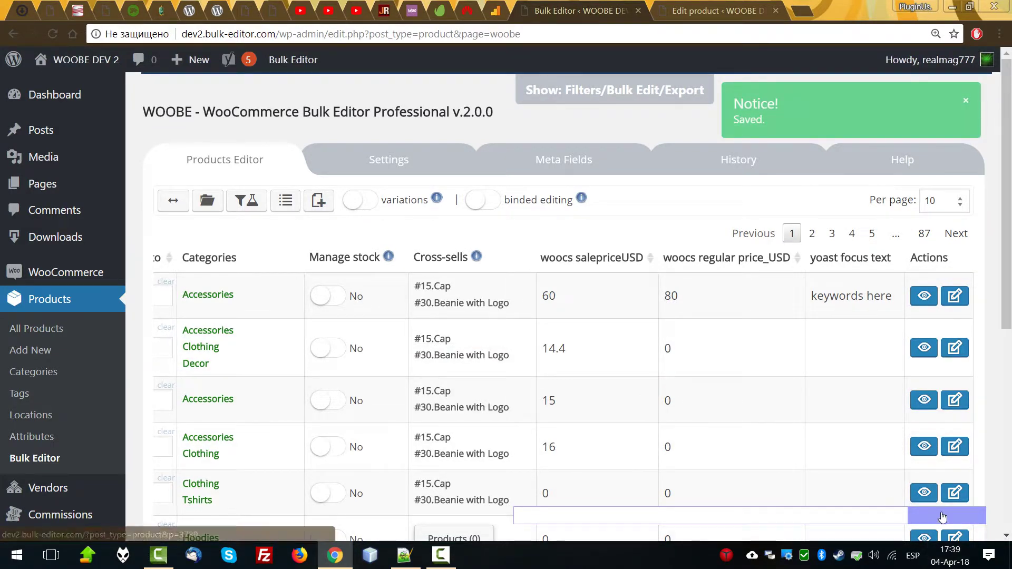
pyautogui.moveTo(944, 516)
pyautogui.mouseDown()
pyautogui.moveTo(551, 516)
pyautogui.moveTo(957, 527)
pyautogui.mouseUp()
pyautogui.click(165, 258)
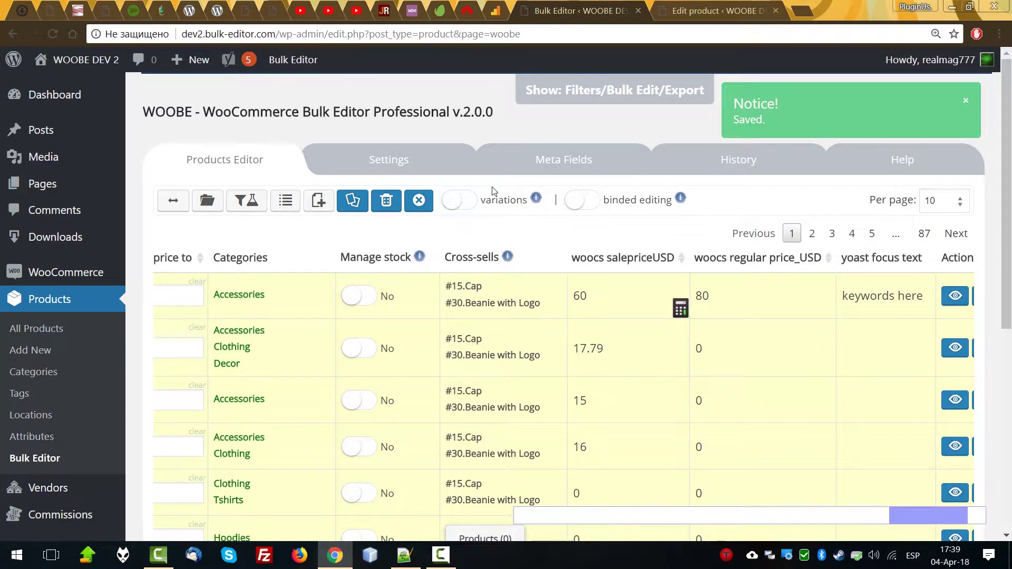
# - Turn on binded editing and apply the sale-price calculation to all selected products
pyautogui.click(582, 201)
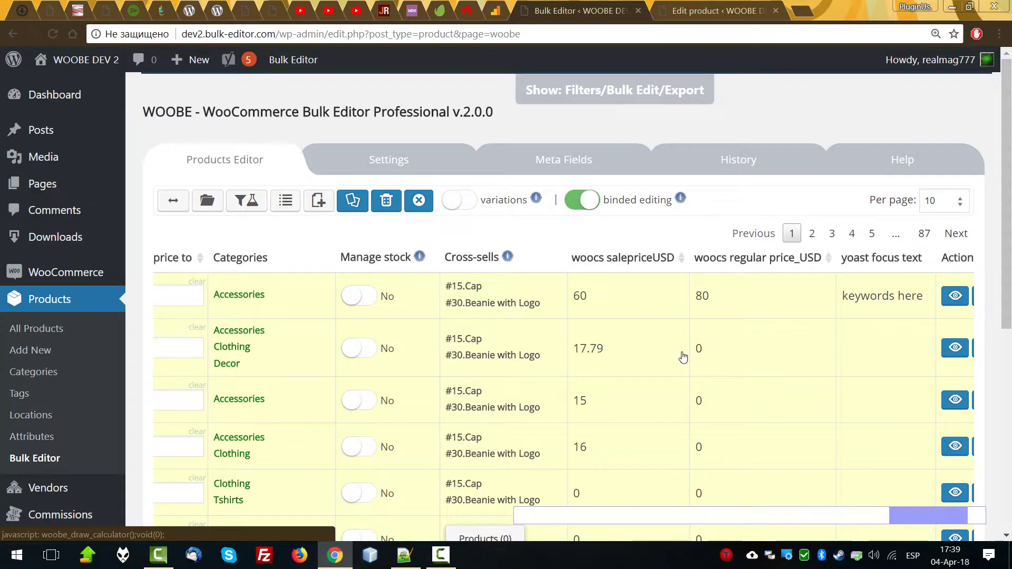
pyautogui.click(680, 359)
pyautogui.click(645, 359)
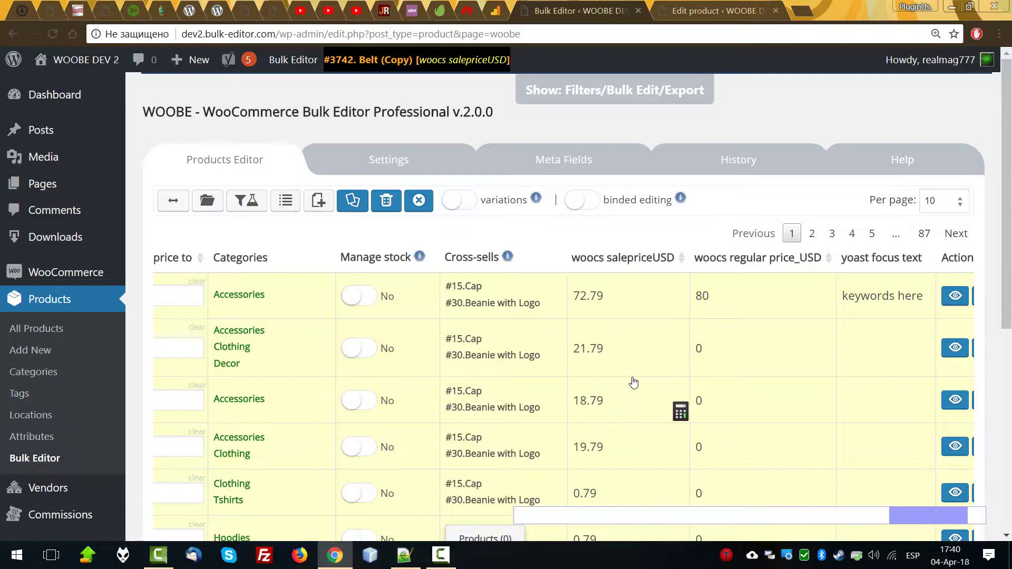
# - Open and close the filters and bulk edit panel, then scroll to review the USD price columns
pyautogui.click(599, 93)
pyautogui.scroll(-4, 684, 431)
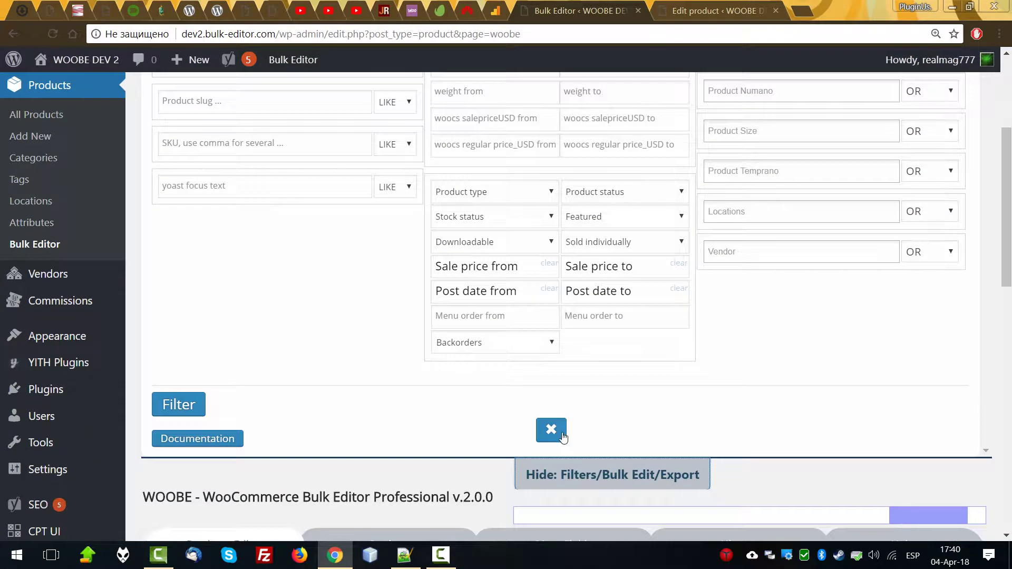
pyautogui.click(551, 430)
pyautogui.scroll(3, 654, 328)
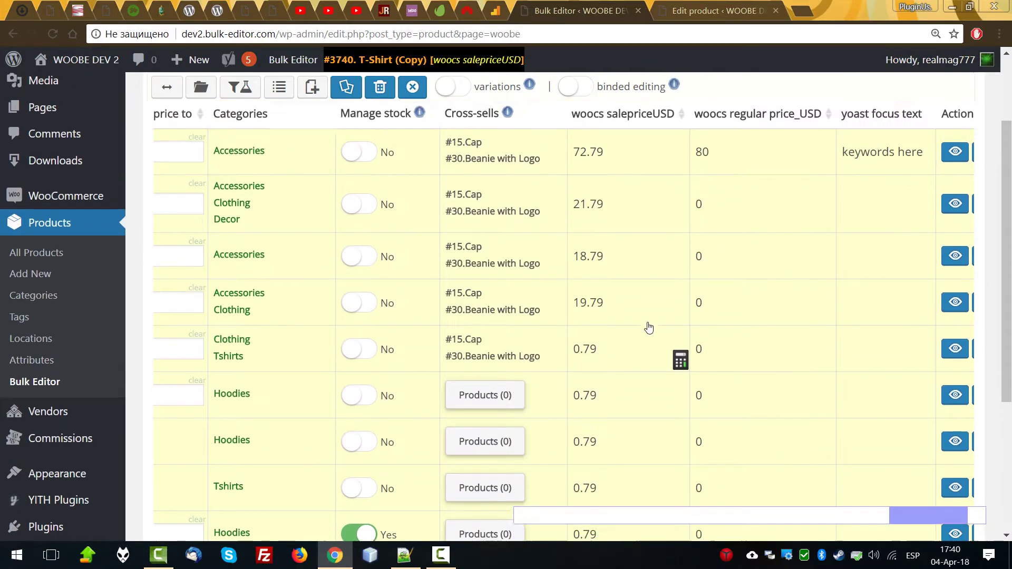
pyautogui.scroll(3, 649, 327)
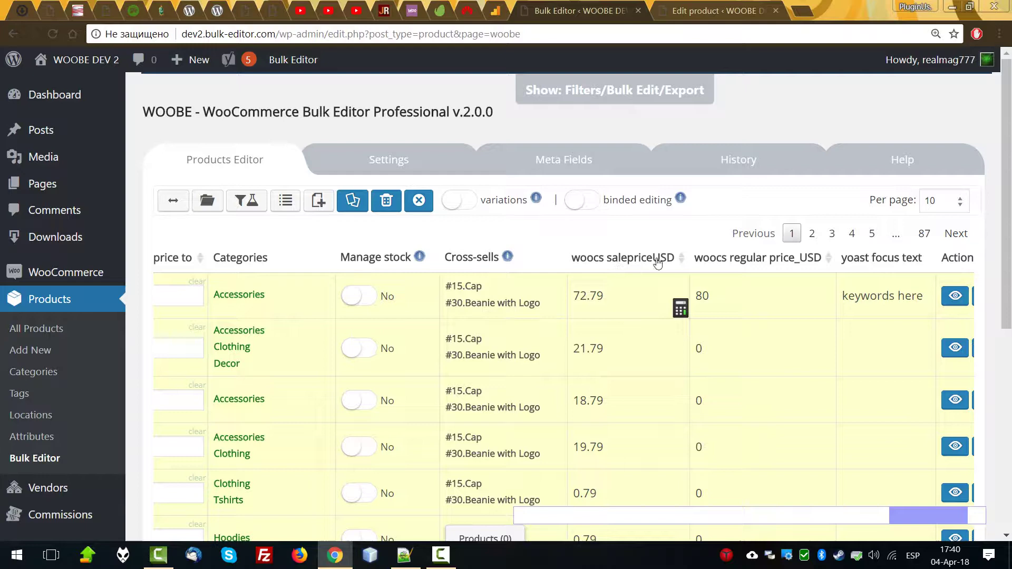
pyautogui.scroll(-2, 619, 337)
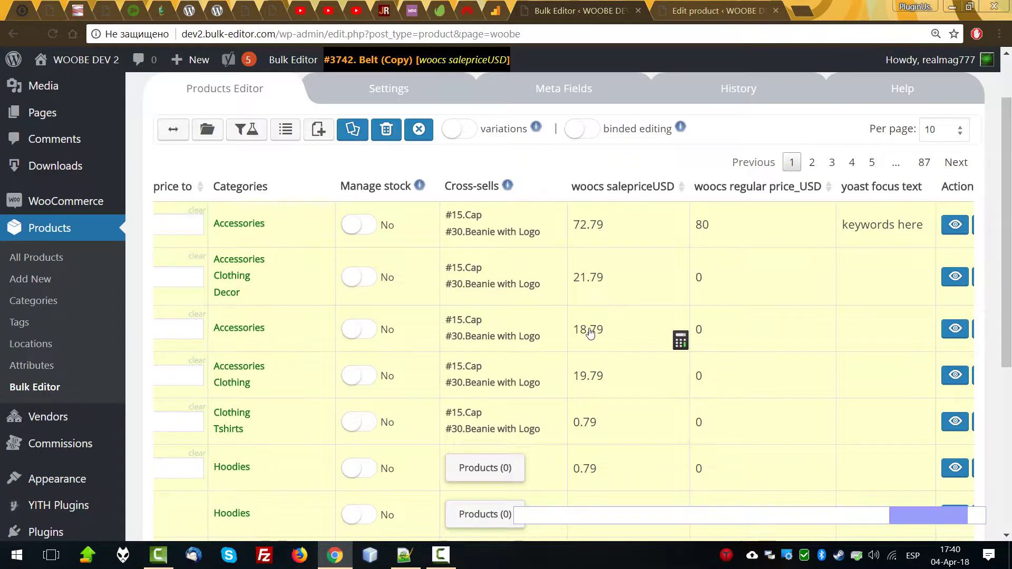
pyautogui.scroll(2, 632, 317)
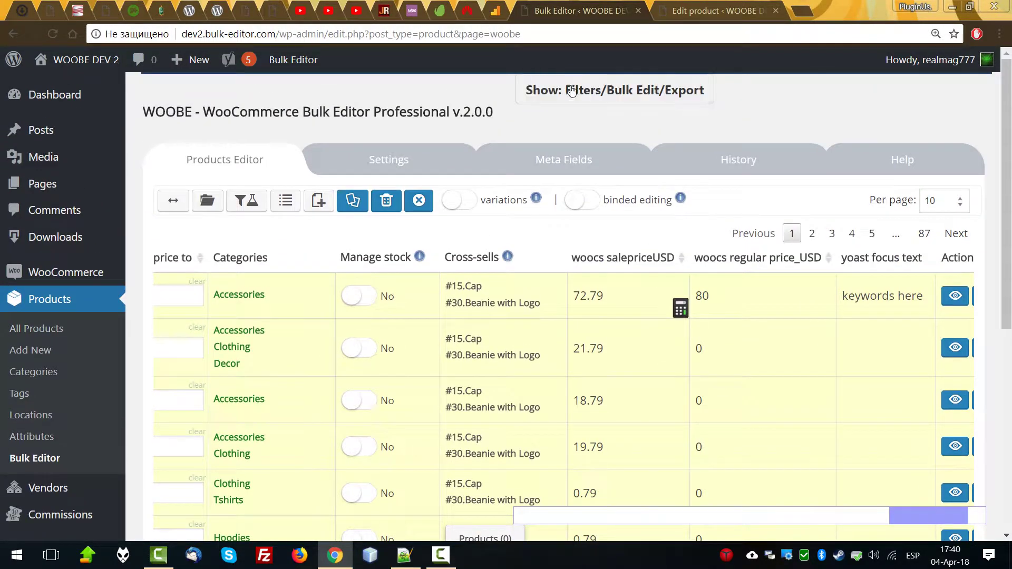
# - Filter products to woocs salepriceUSD from 18 to 20, leaving the 18.79 and 19.79 items
pyautogui.click(575, 98)
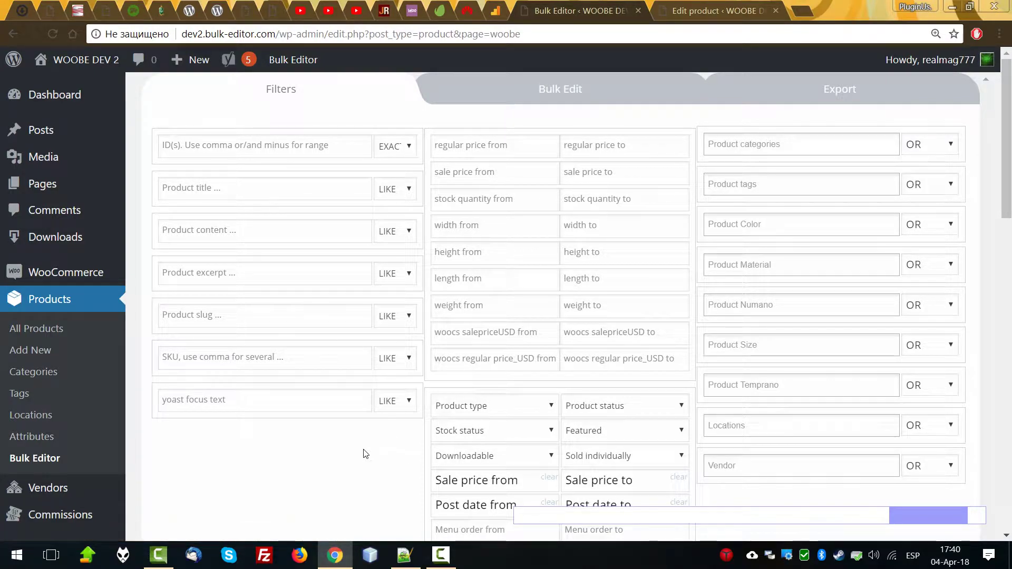
pyautogui.click(496, 336)
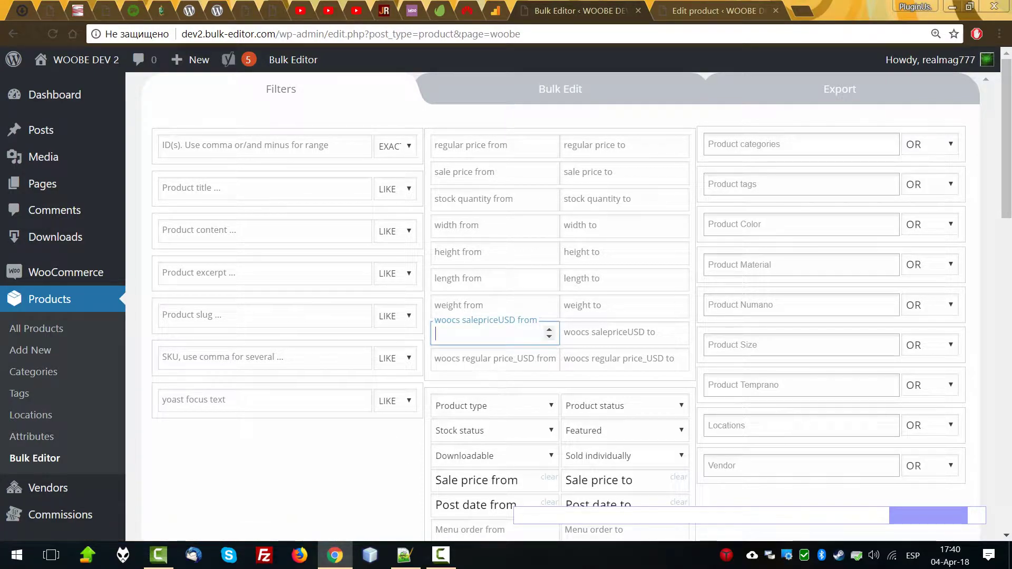
pyautogui.click(616, 334)
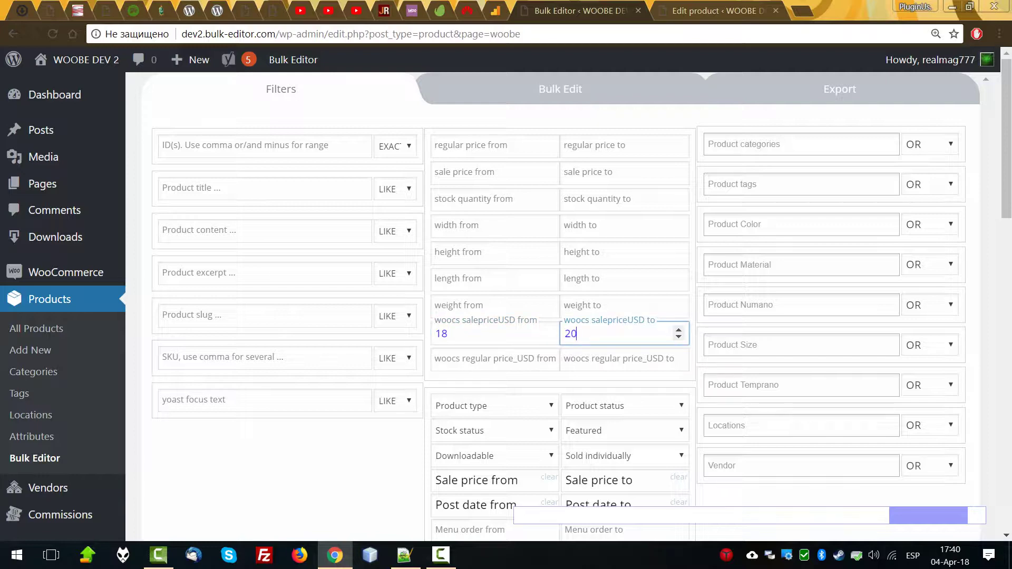
pyautogui.press('Return')
pyautogui.scroll(-6, 666, 285)
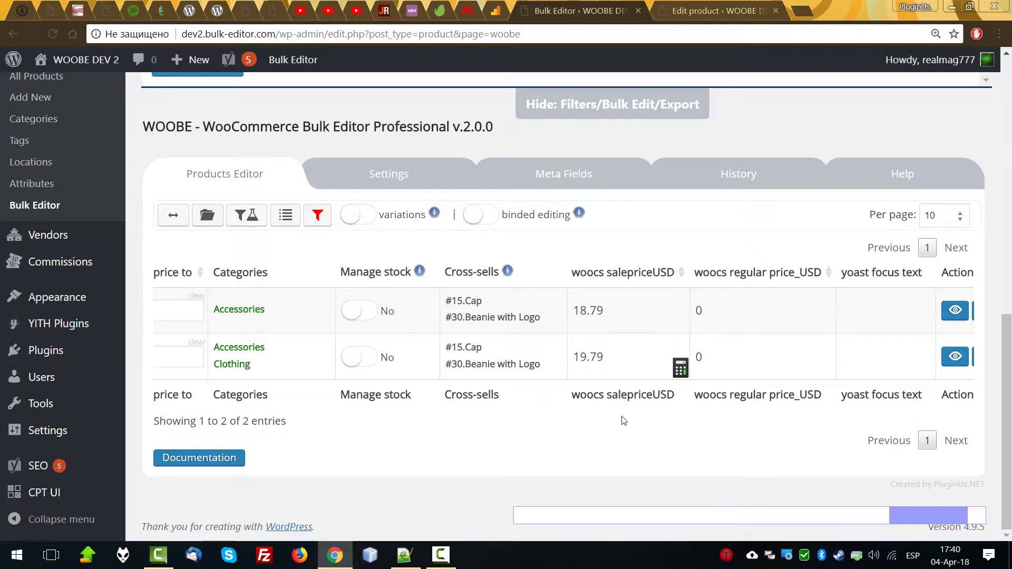
pyautogui.scroll(6, 680, 350)
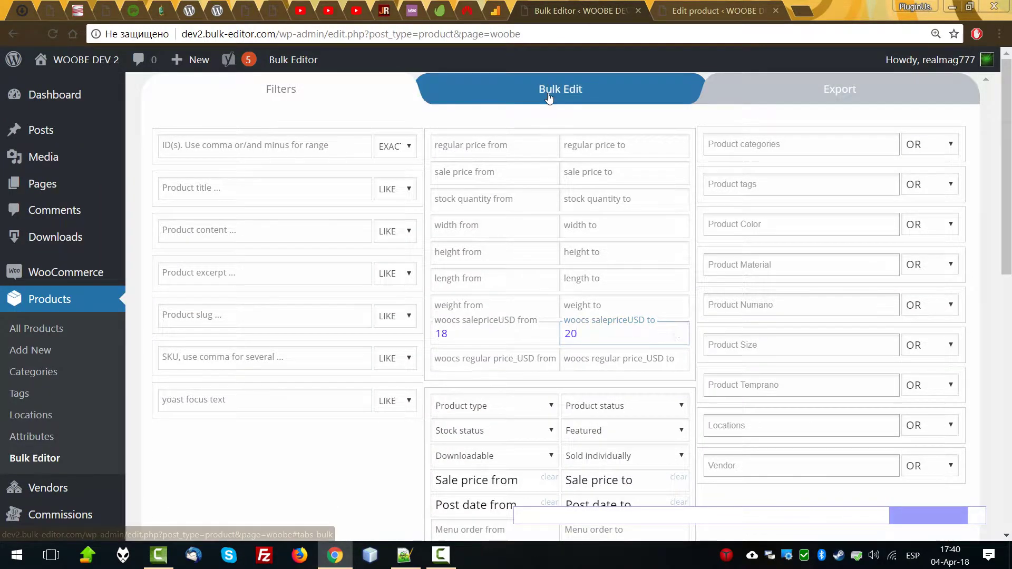
# - In Bulk Edit, mark woocs salepriceUSD for editing with the 'set new' operation
pyautogui.click(553, 101)
pyautogui.scroll(-5, 548, 427)
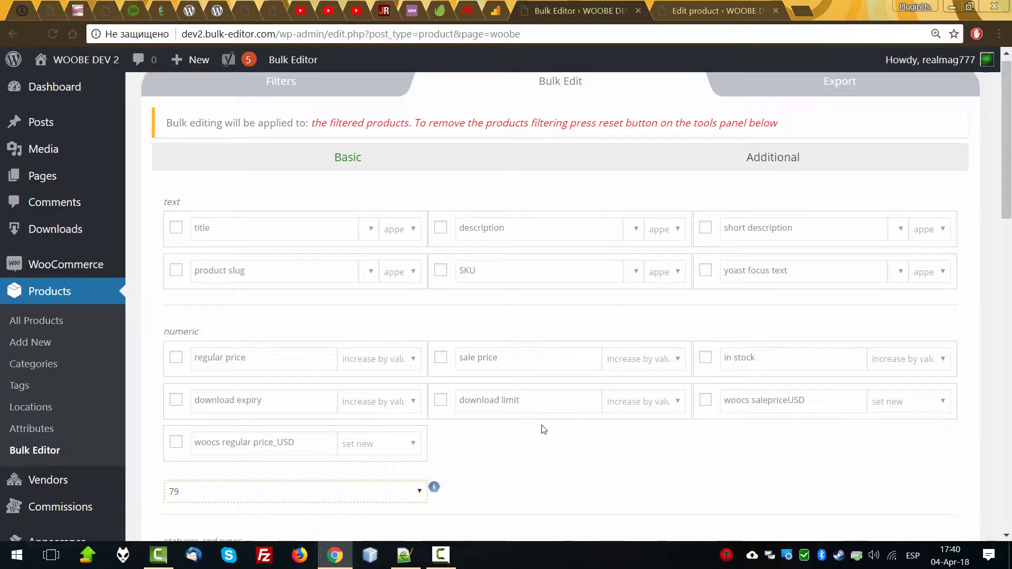
pyautogui.scroll(-5, 551, 428)
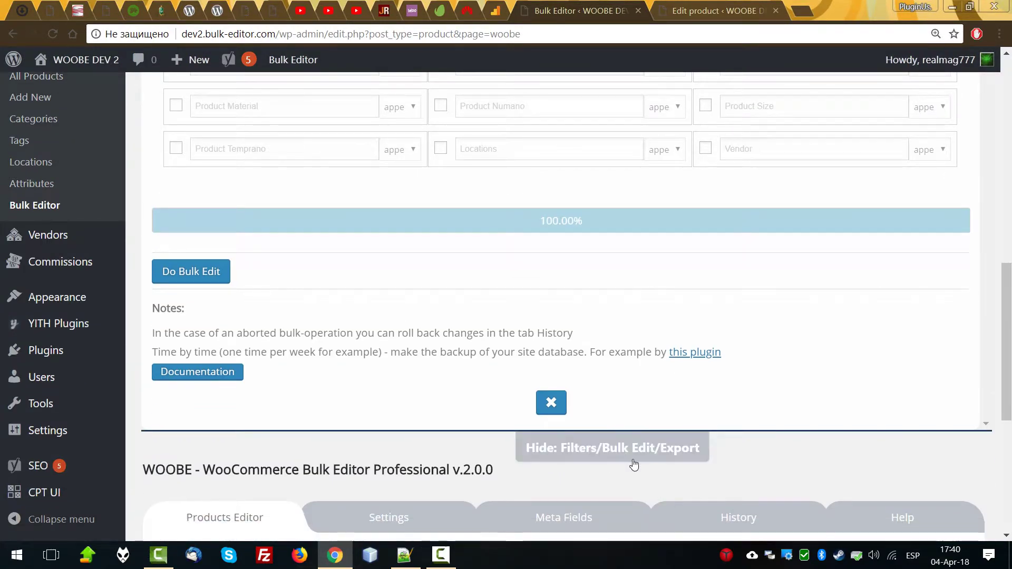
pyautogui.click(606, 451)
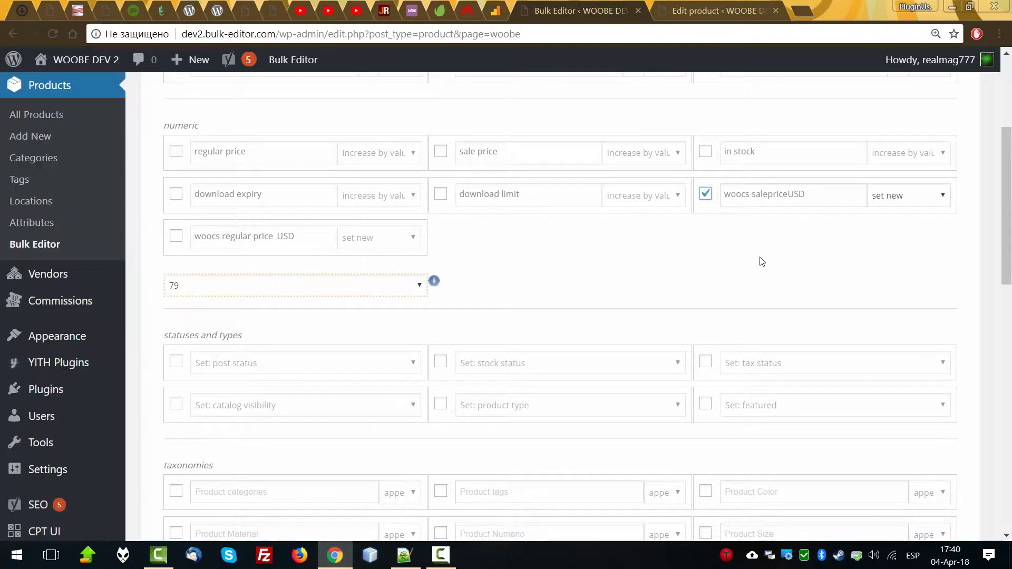
pyautogui.click(770, 191)
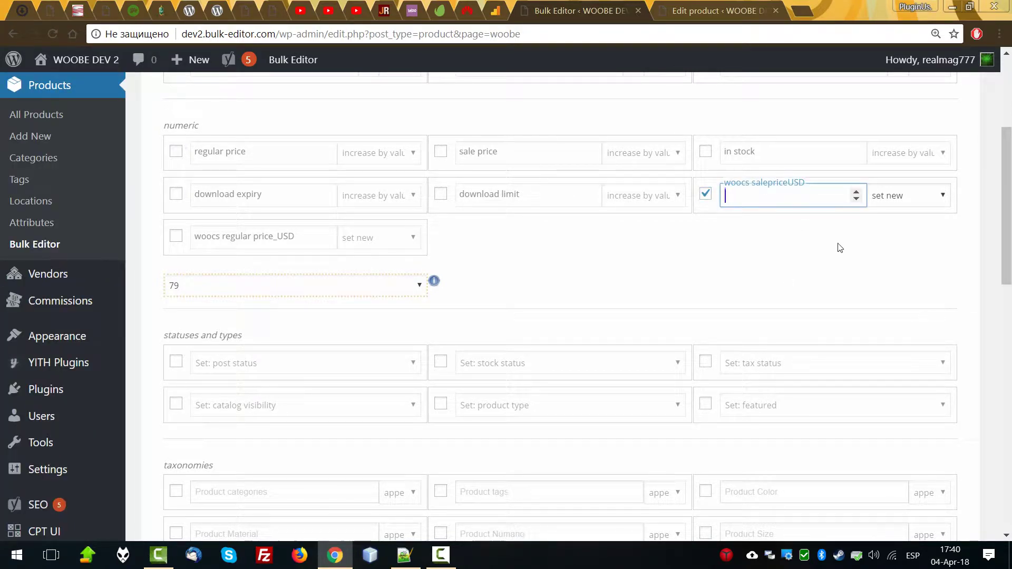
pyautogui.click(901, 198)
# - Check the Export options, then hide the Filters/Bulk Edit/Export panel
pyautogui.scroll(3, 774, 266)
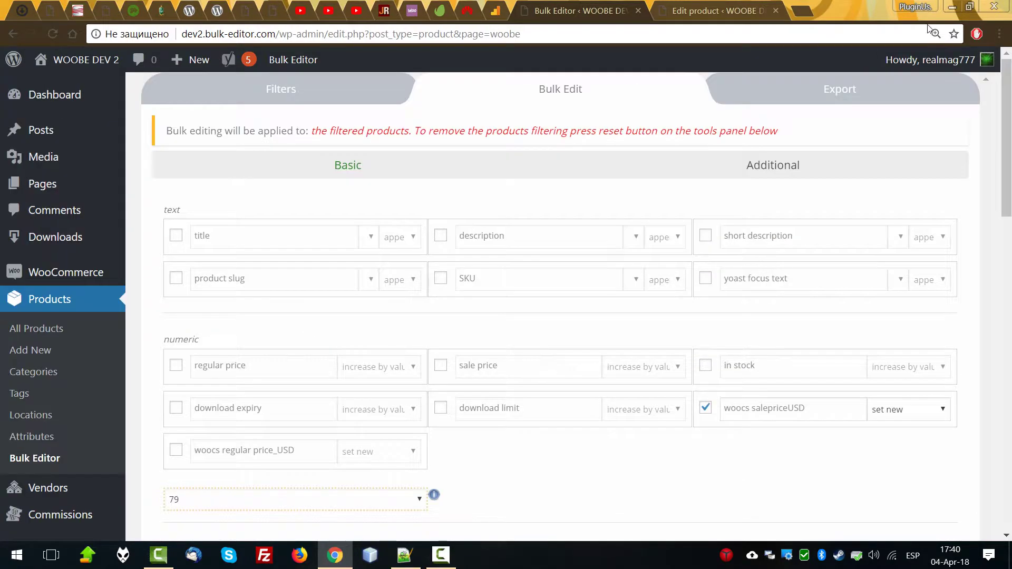
pyautogui.click(875, 98)
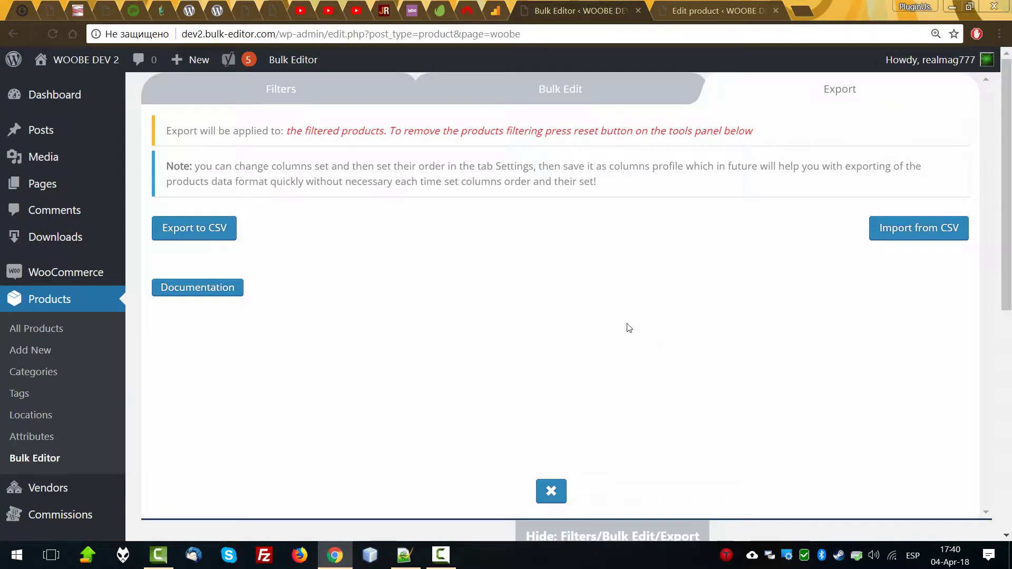
pyautogui.click(550, 491)
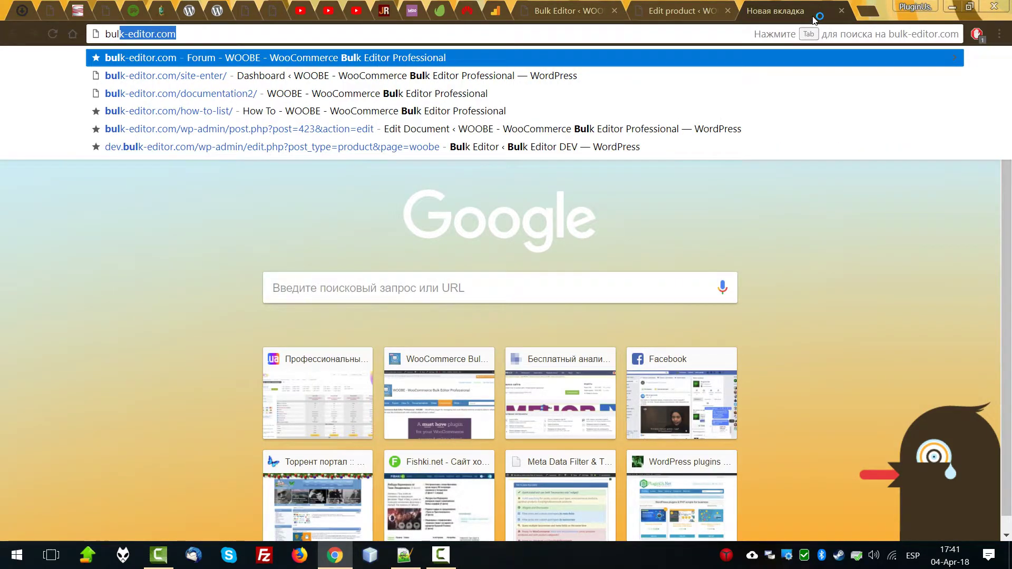
# - Load bulk-editor.com and go to the Meta Fields documentation page
pyautogui.press('Return')
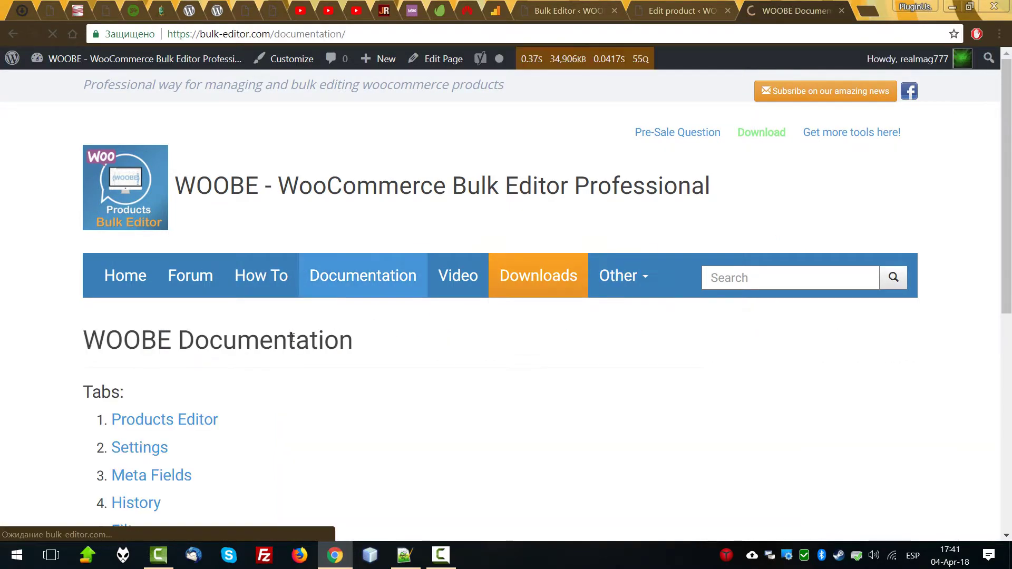
pyautogui.scroll(-8, 294, 252)
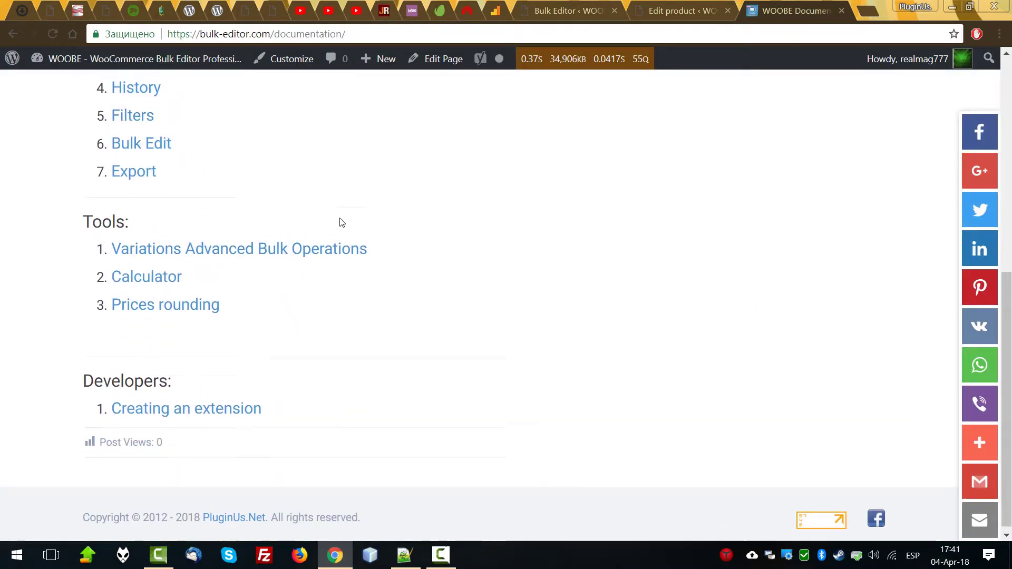
pyautogui.scroll(1, 228, 140)
pyautogui.click(169, 127)
pyautogui.scroll(-15, 692, 353)
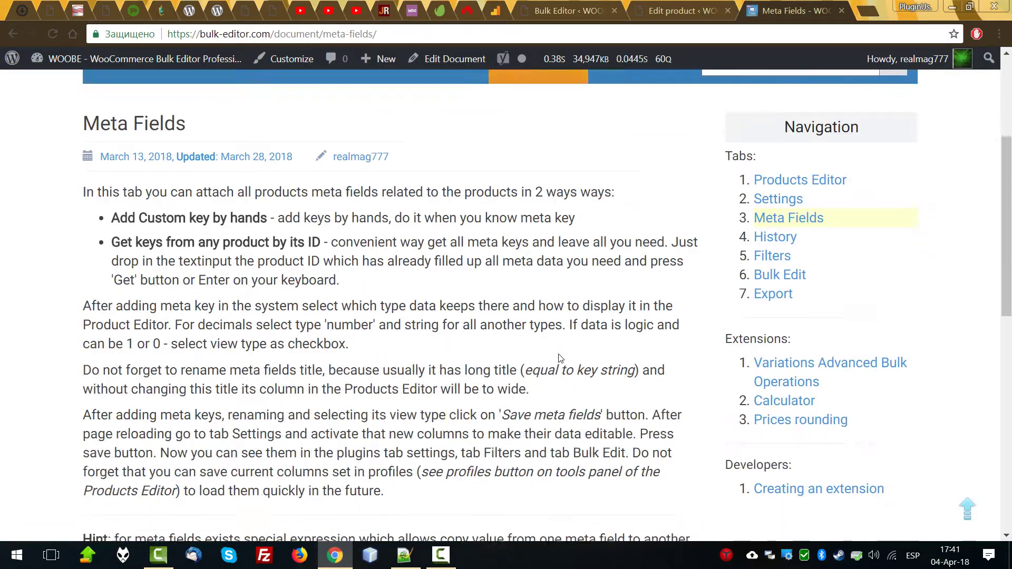
pyautogui.scroll(6, 482, 350)
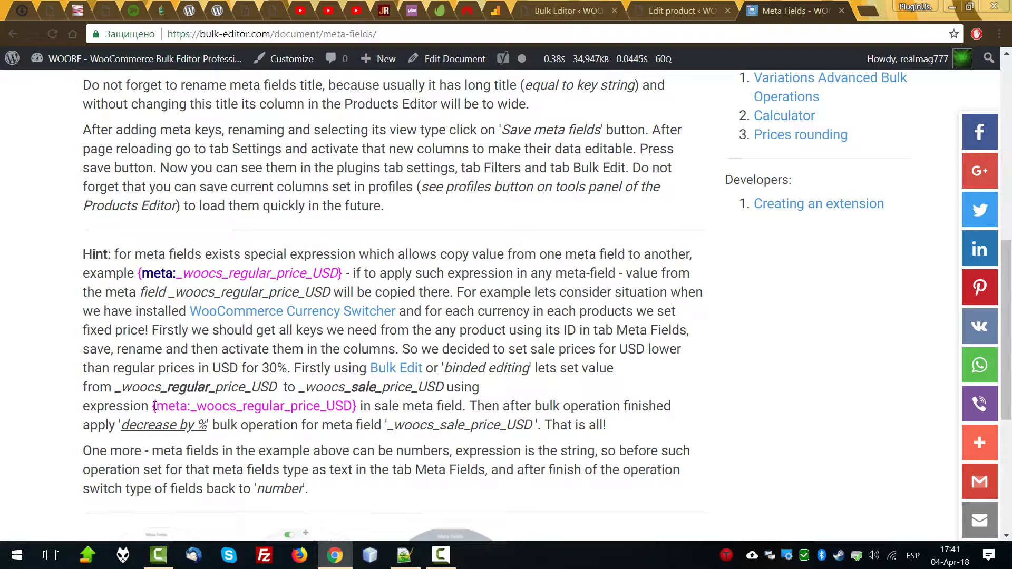
# - Copy the {meta:_woocs_regular_price_USD} expression from the page's hint
pyautogui.moveTo(158, 406); pyautogui.dragTo(360, 407)
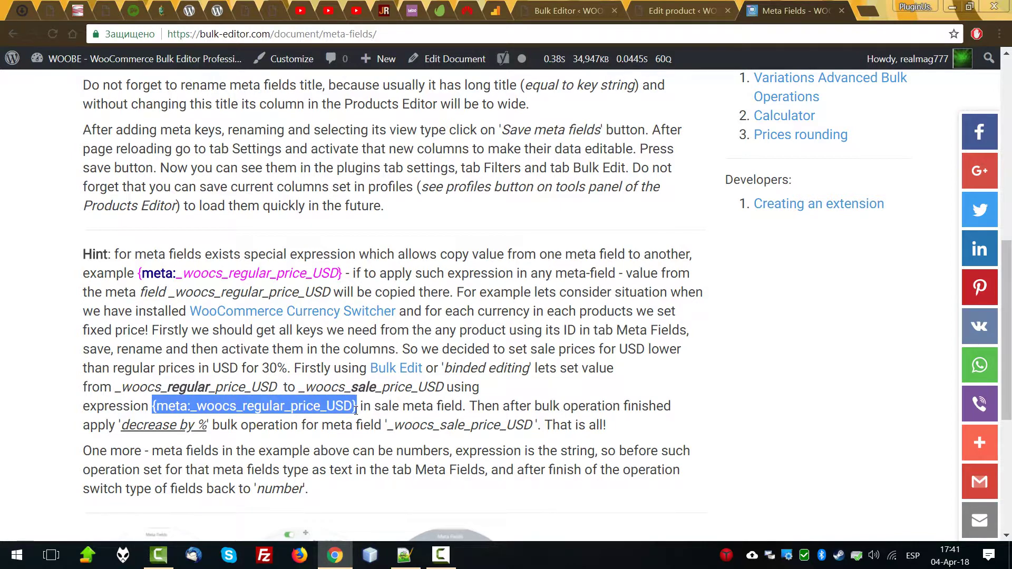
pyautogui.rightClick(355, 410)
pyautogui.click(613, 418)
# - Return to the WOOBE products table and edit the first product's regular USD price cell
pyautogui.click(674, 13)
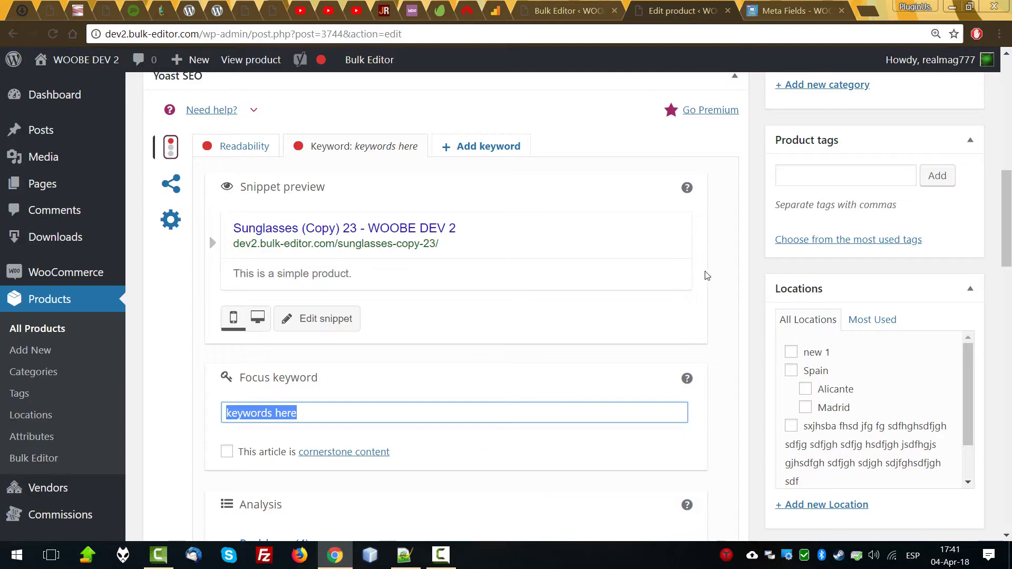
pyautogui.hotkey('ctrl', 'shift', 'Tab')
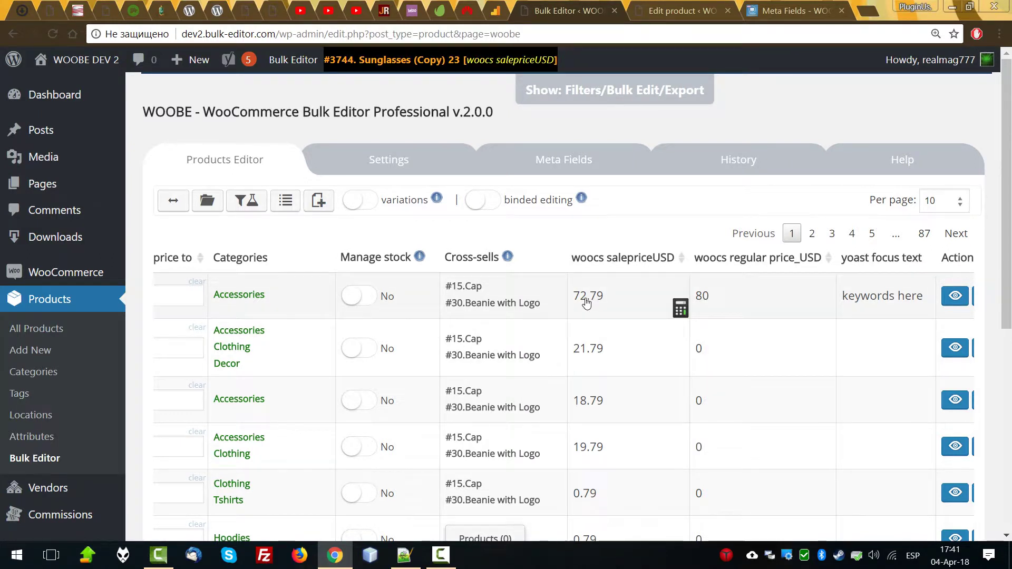
pyautogui.click(750, 299)
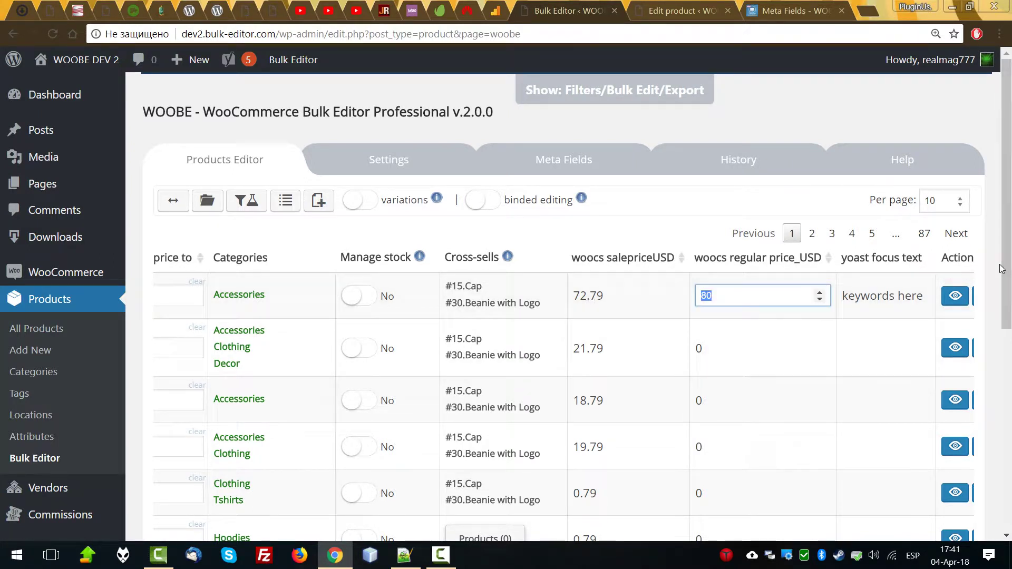
pyautogui.click(1000, 269)
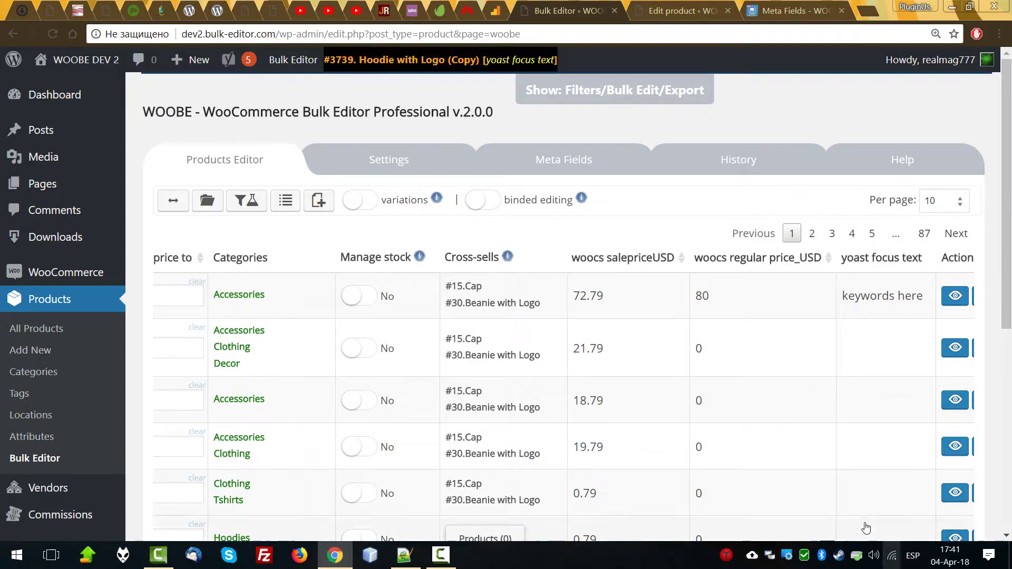
pyautogui.click(738, 295)
# - Enter regular USD prices 10, 20, 30, 40 and 50 in the first five rows
pyautogui.write('10')
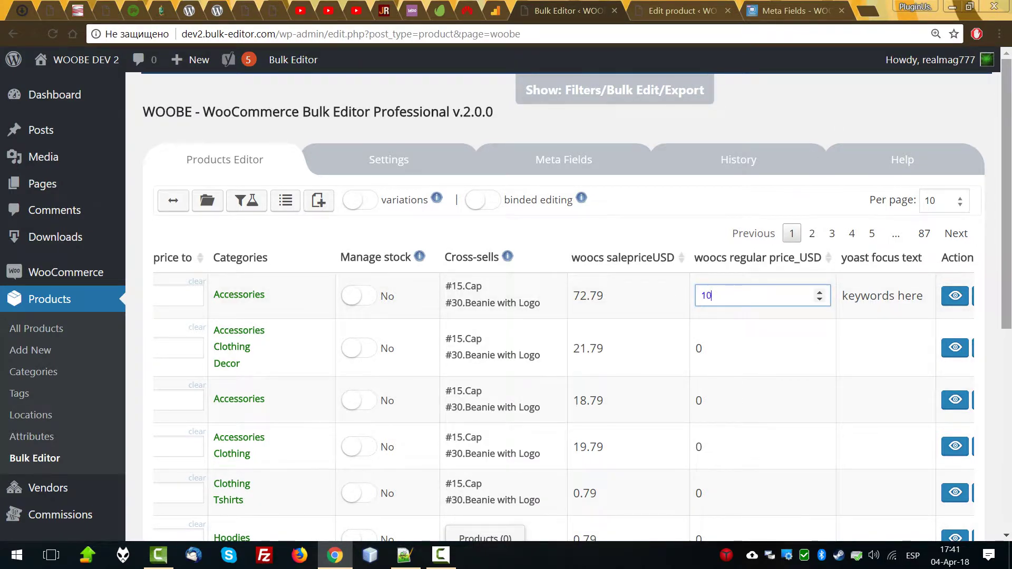
pyautogui.press('Tab')
pyautogui.write('20')
pyautogui.press('Tab')
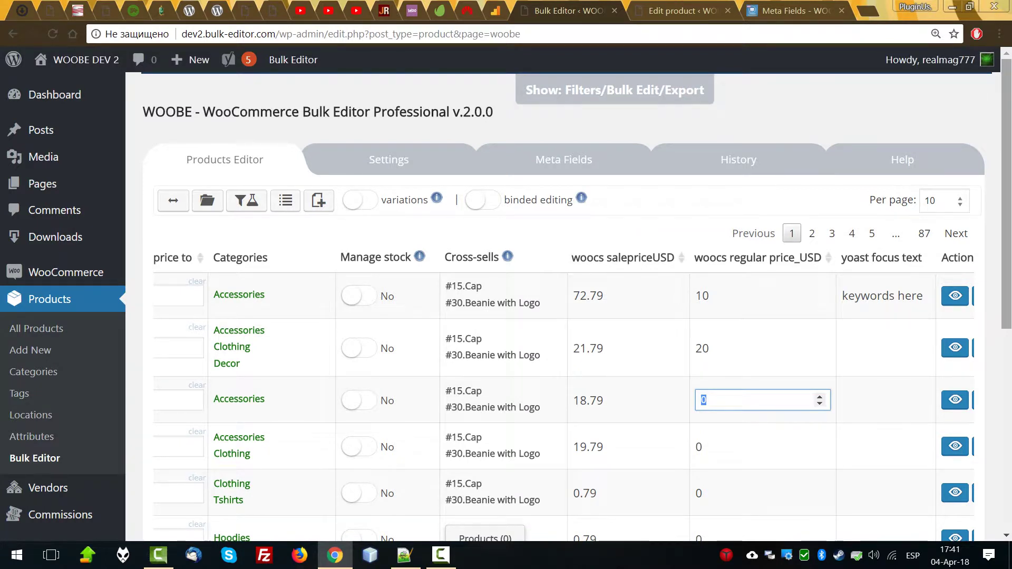
pyautogui.press('Tab')
pyautogui.write('40')
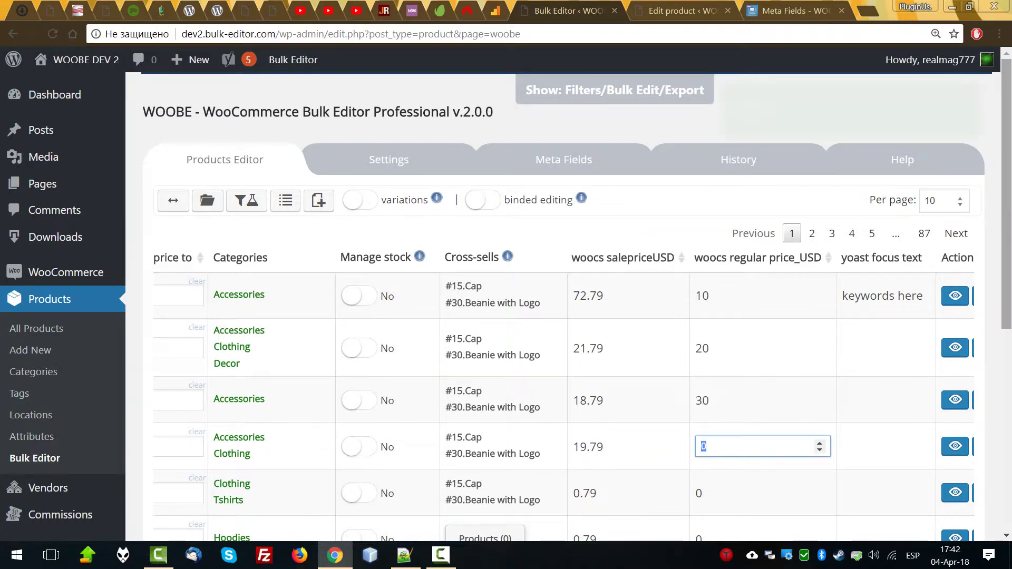
pyautogui.press('Tab')
pyautogui.write('50')
pyautogui.press('Tab')
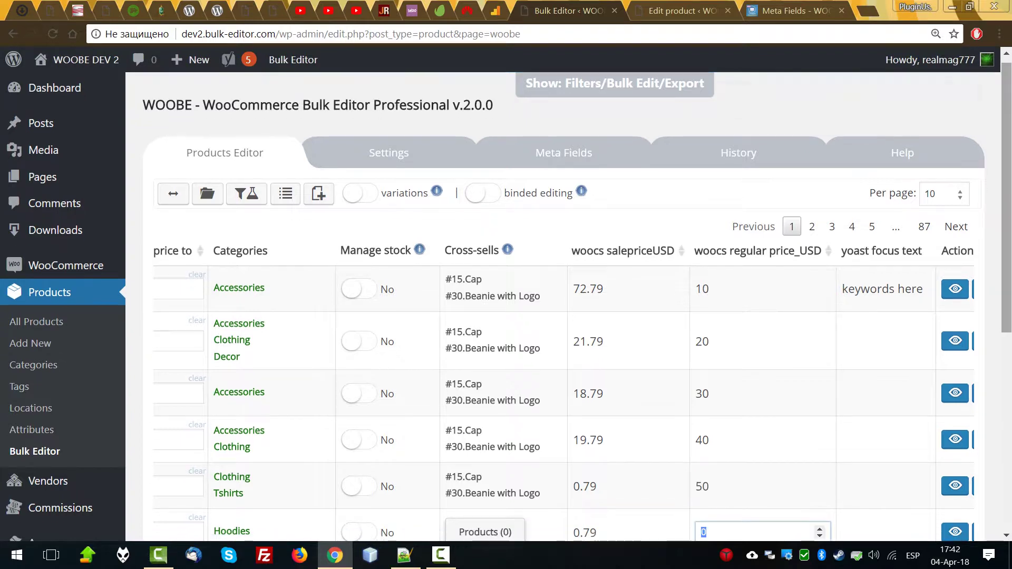
# - Enter 60, 70, 80, 90 and 100 in the remaining rows, saving the column
pyautogui.write('60')
pyautogui.press('Tab')
pyautogui.write('70')
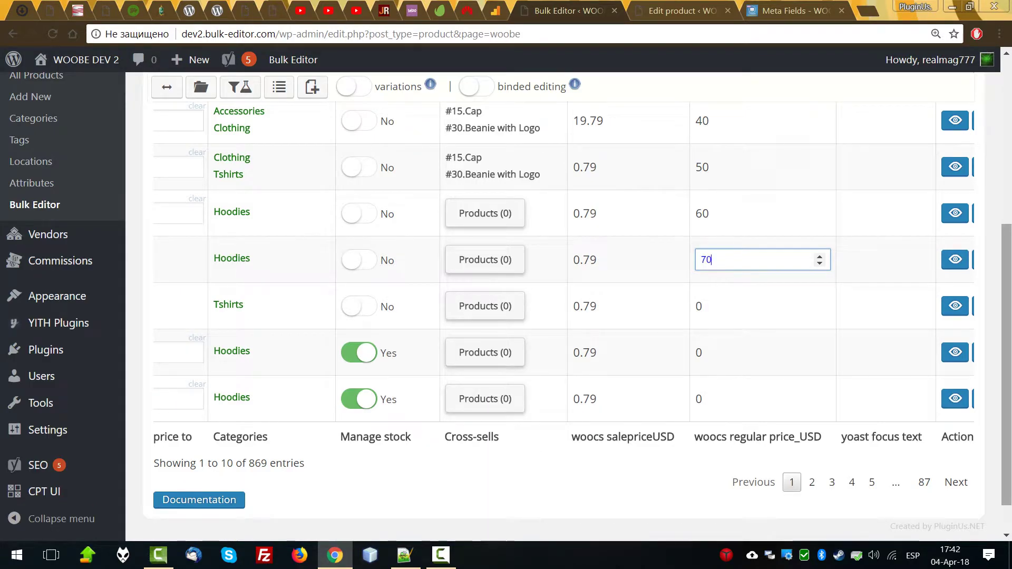
pyautogui.press('Tab')
pyautogui.write('80')
pyautogui.press('Tab')
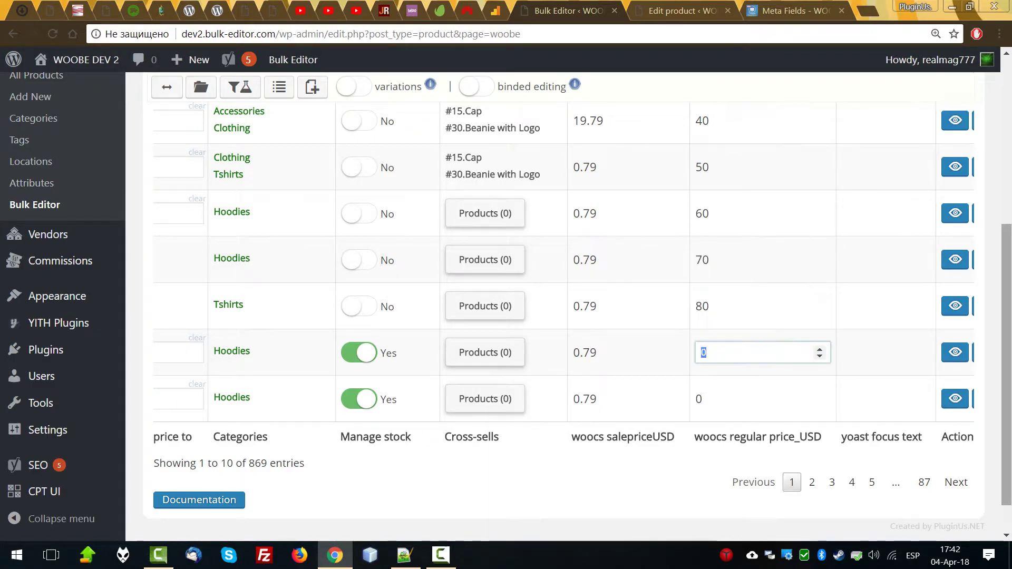
pyautogui.write('90')
pyautogui.press('Tab')
pyautogui.write('100')
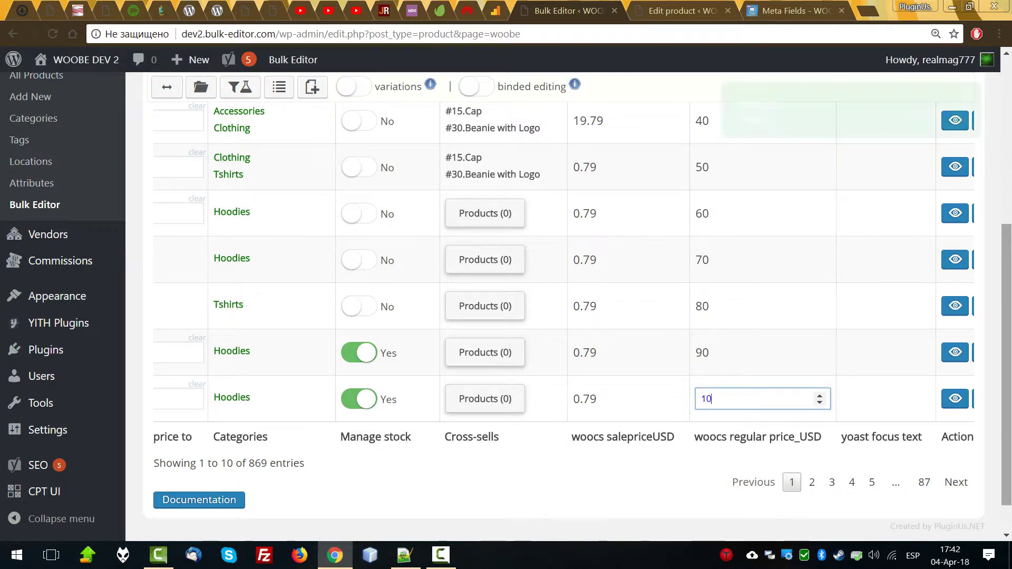
pyautogui.press('Tab')
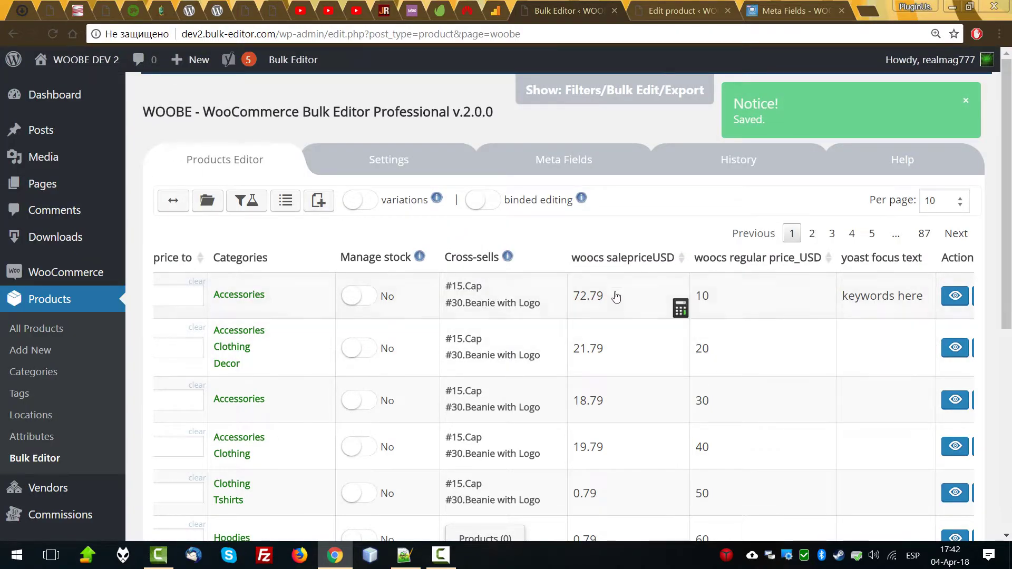
# - Cancel the sale-price cell edit and change _woocs_sale_price_USD's data type to string in Meta Fields
pyautogui.click(585, 296)
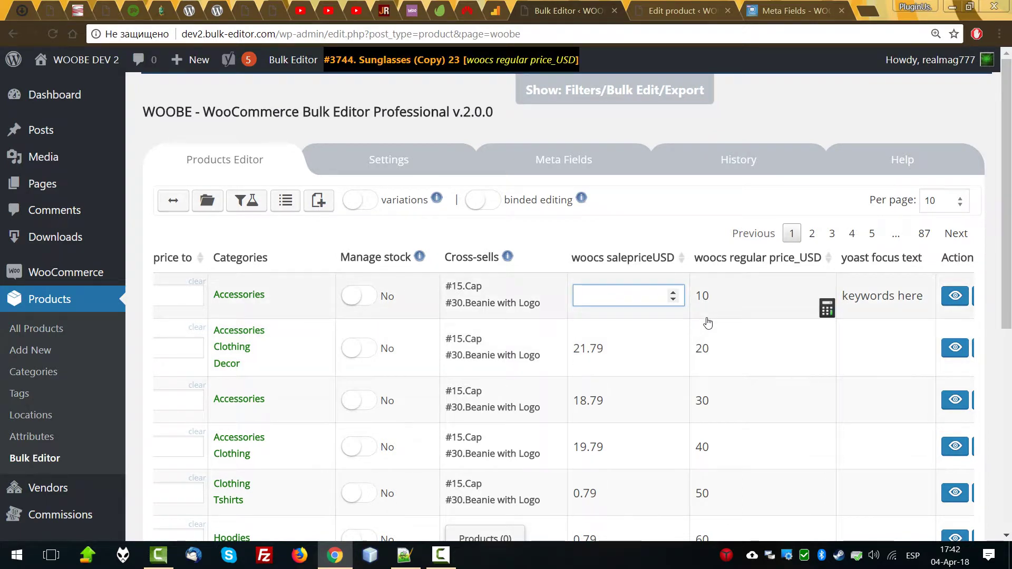
pyautogui.press('Escape')
pyautogui.click(556, 166)
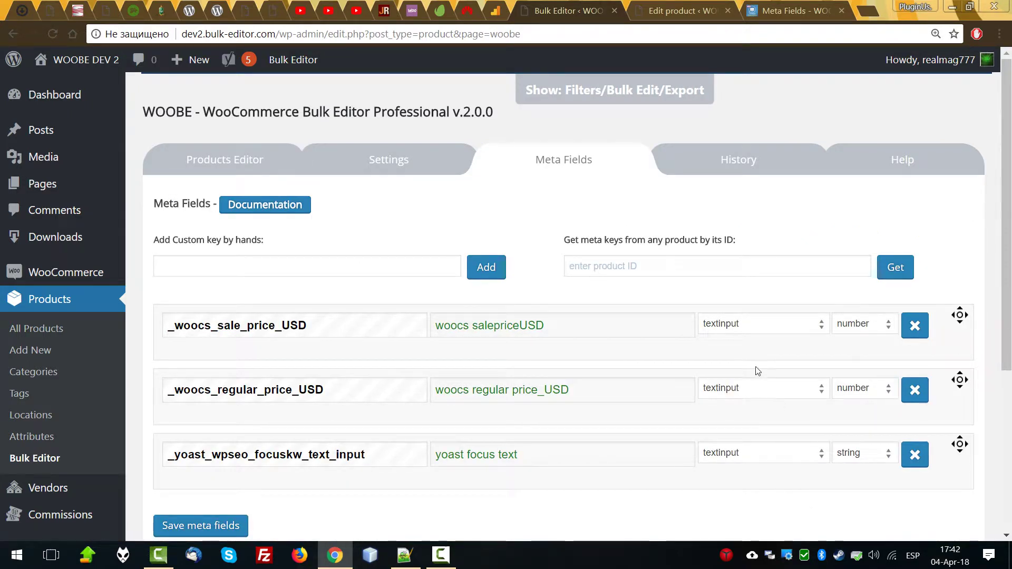
pyautogui.click(738, 326)
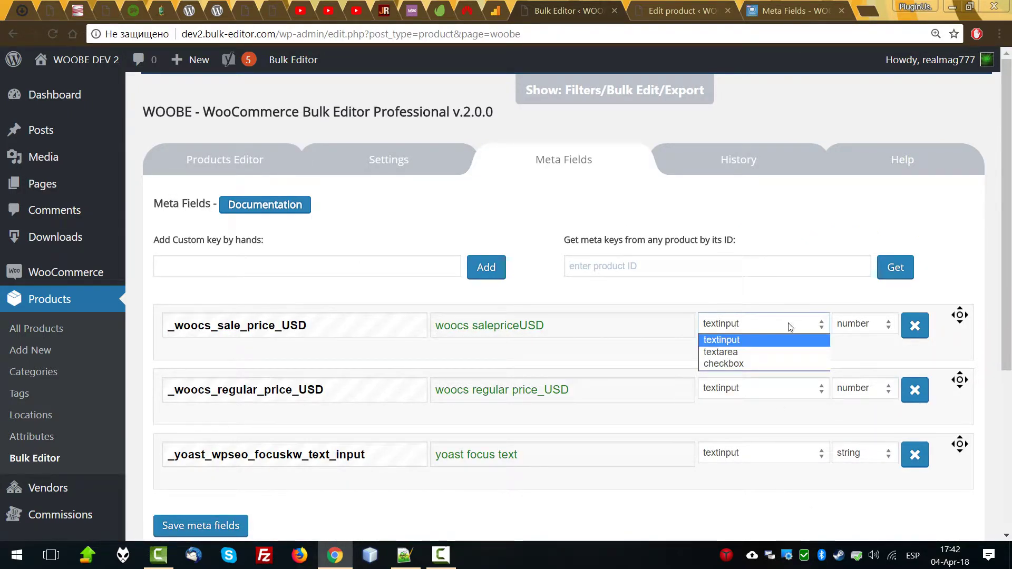
pyautogui.click(869, 323)
pyautogui.click(862, 343)
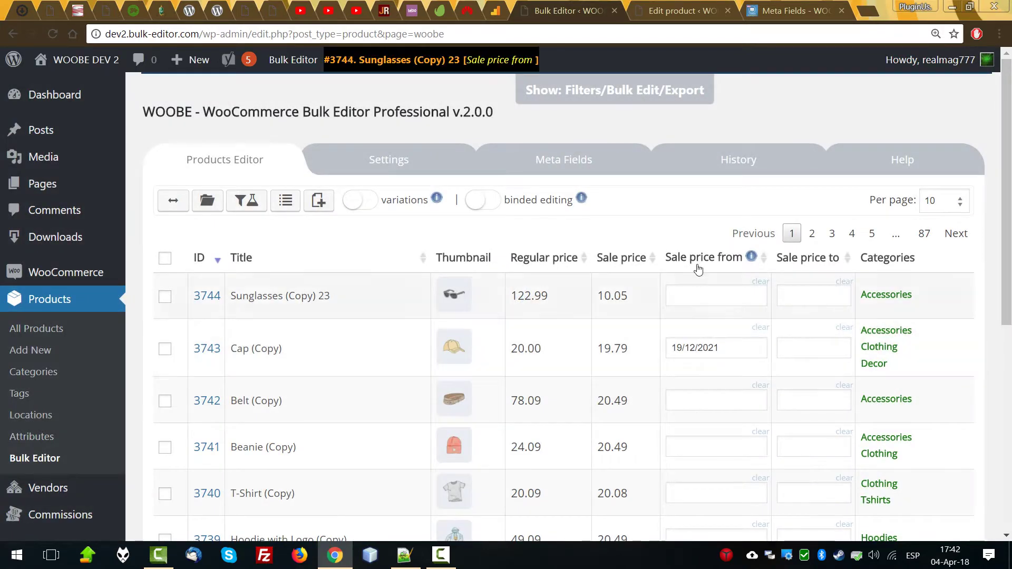
# - Select all products on the page and turn on binded editing
pyautogui.moveTo(528, 516); pyautogui.dragTo(891, 515)
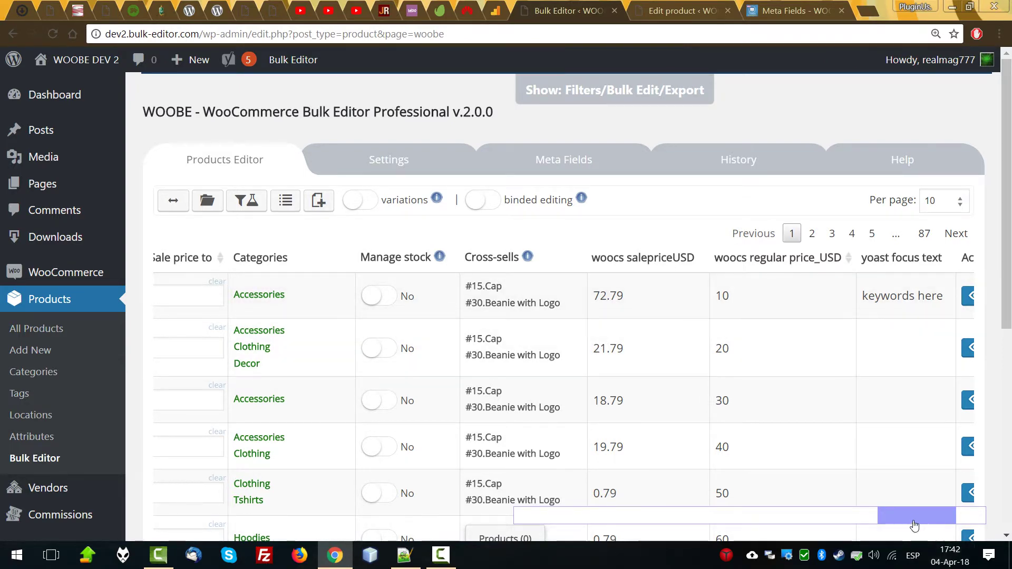
pyautogui.moveTo(913, 521); pyautogui.dragTo(559, 521)
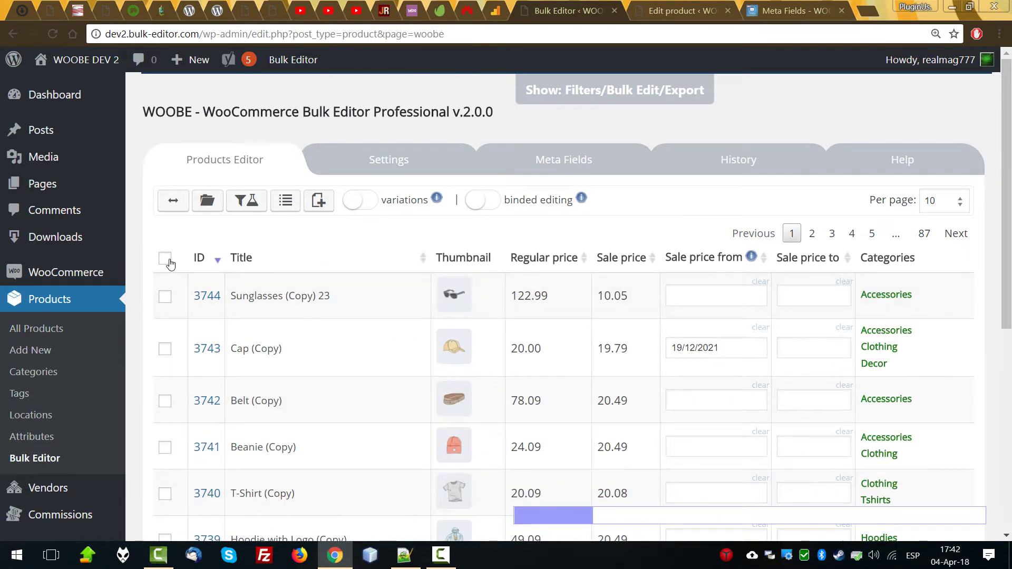
pyautogui.click(165, 257)
pyautogui.moveTo(584, 515); pyautogui.dragTo(896, 529)
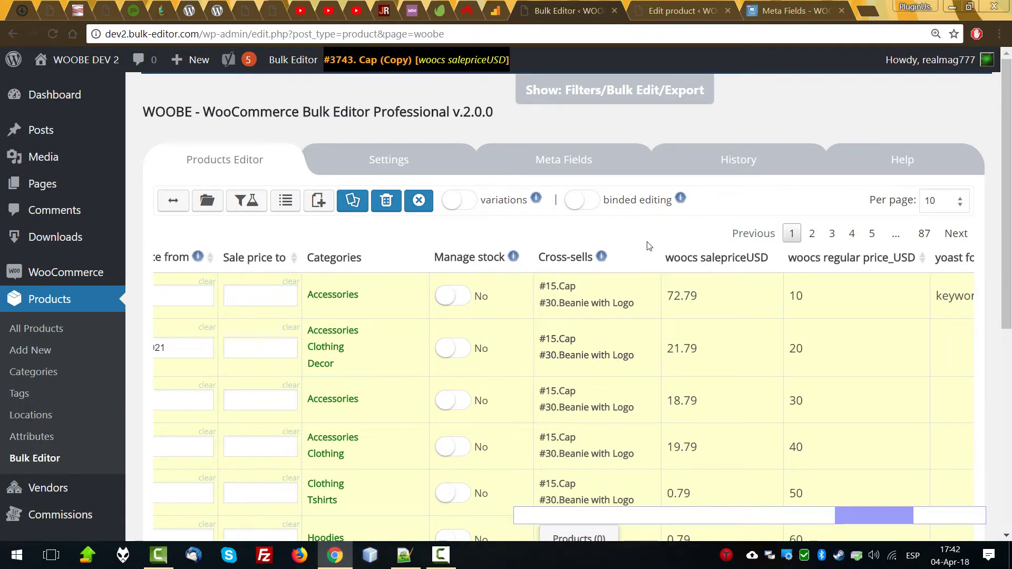
pyautogui.click(582, 204)
# - Paste {meta:_woocs_regular_price_USD} into the first salepriceUSD cell, applying it to every selected product
pyautogui.click(703, 302)
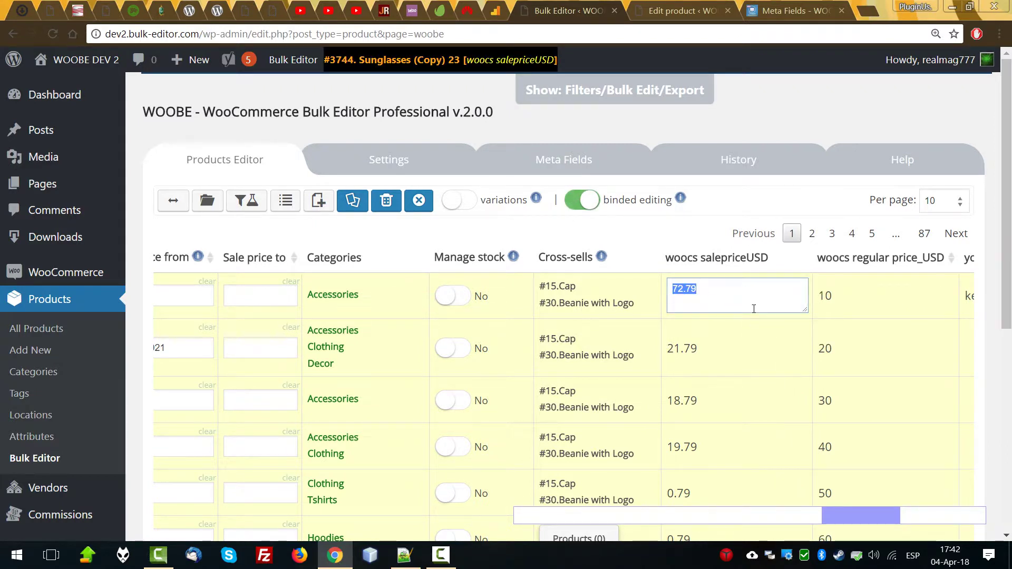
pyautogui.write('{meta:_woocs_regular_price_USD}')
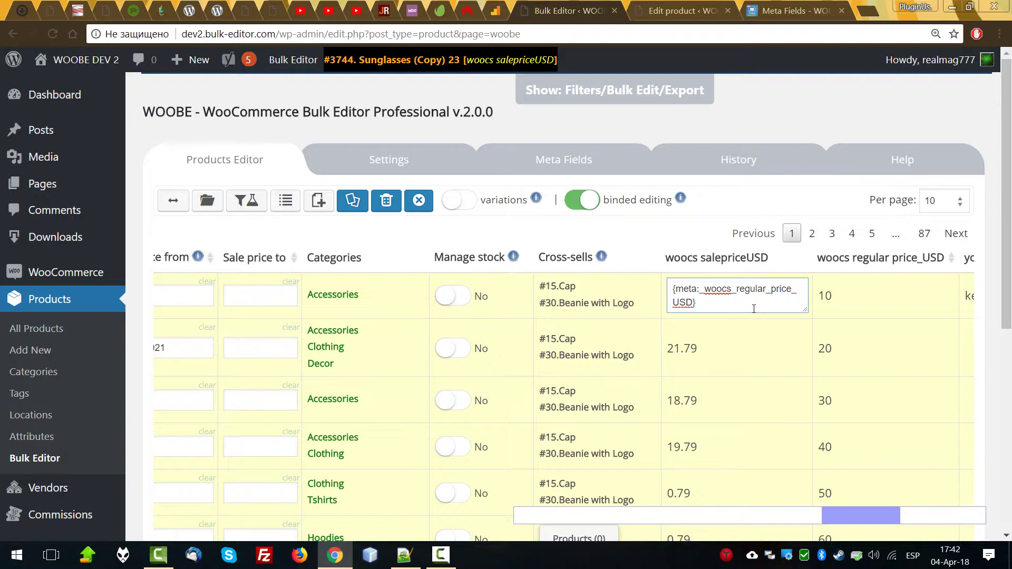
pyautogui.press('Tab')
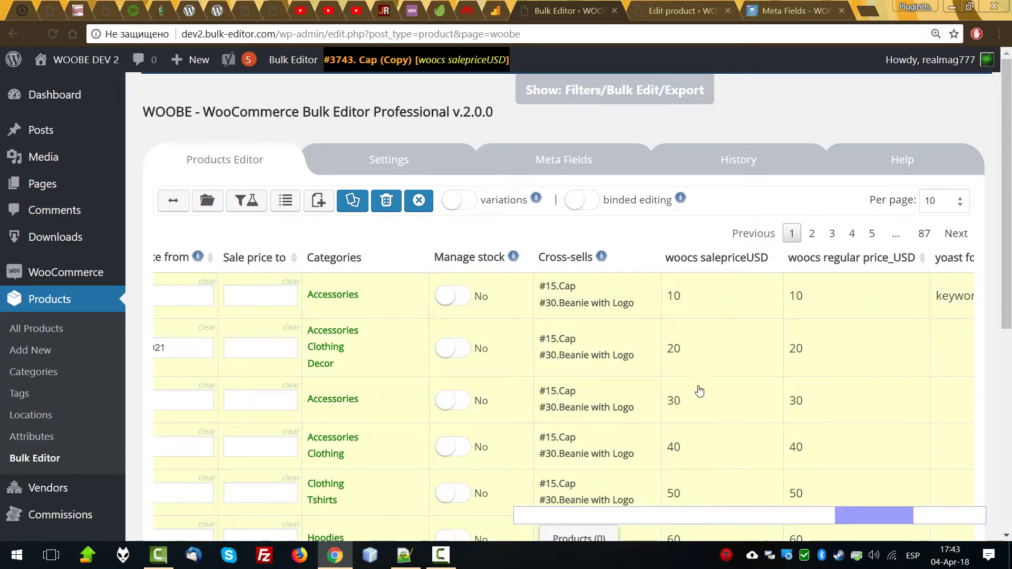
pyautogui.scroll(-5, 697, 388)
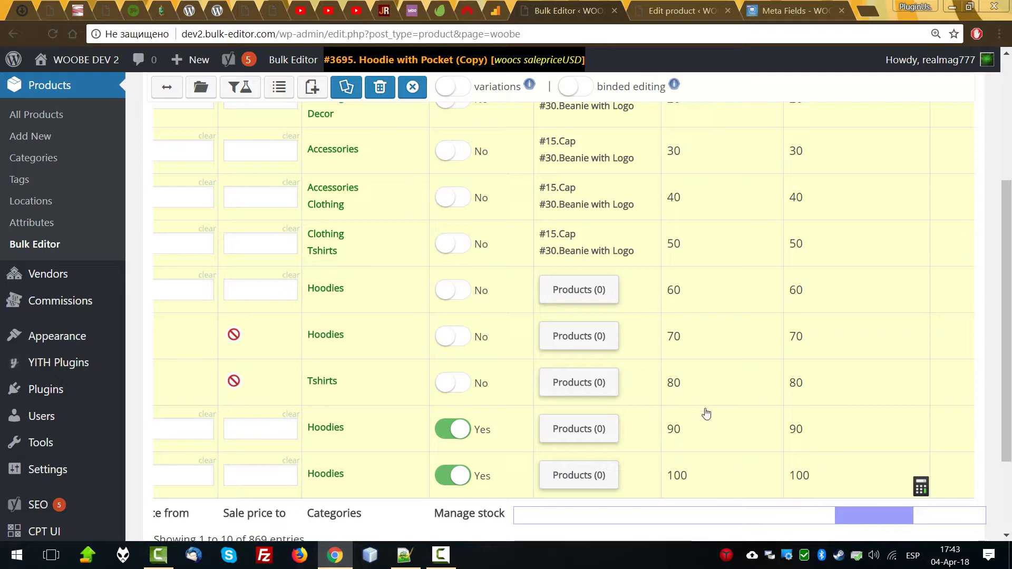
pyautogui.scroll(5, 705, 413)
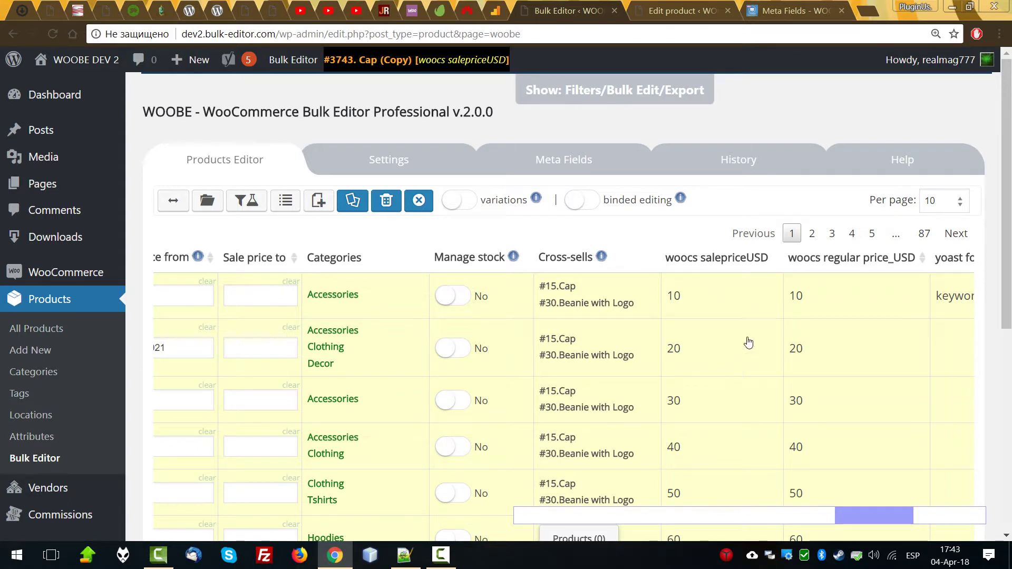
# - Change _woocs_sale_price_USD's data type from string back to number and save the meta fields
pyautogui.click(584, 206)
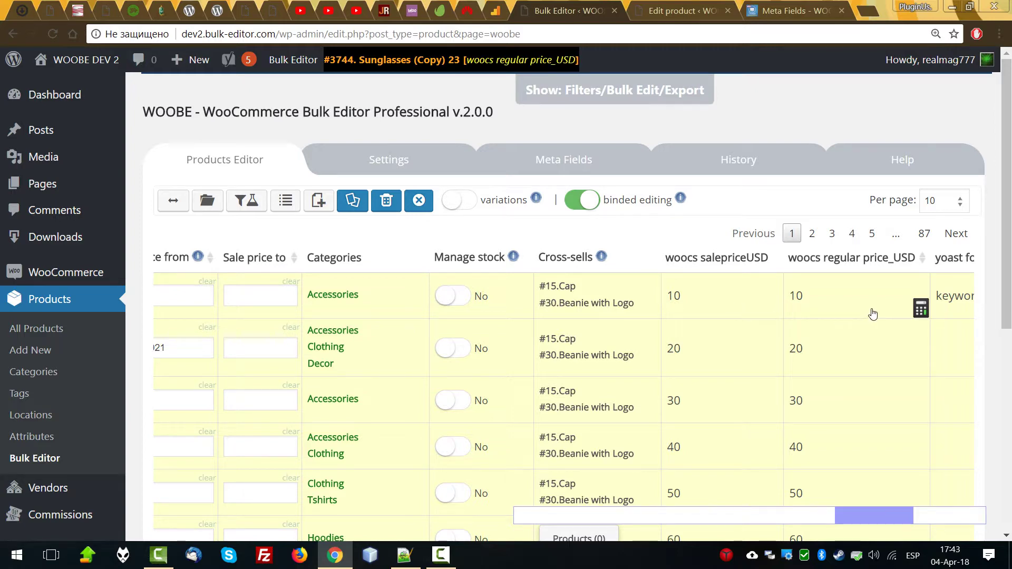
pyautogui.click(580, 167)
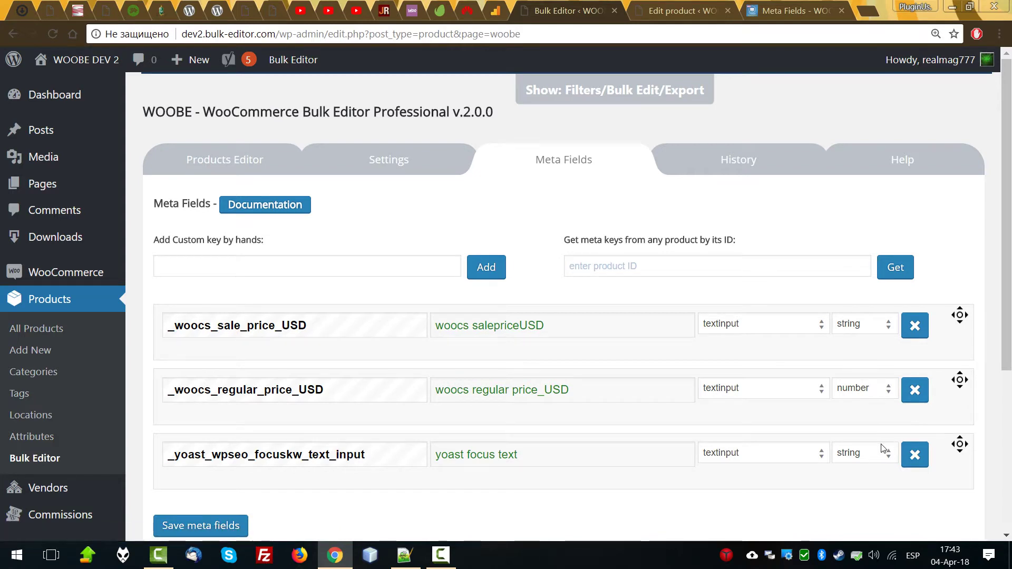
pyautogui.click(850, 325)
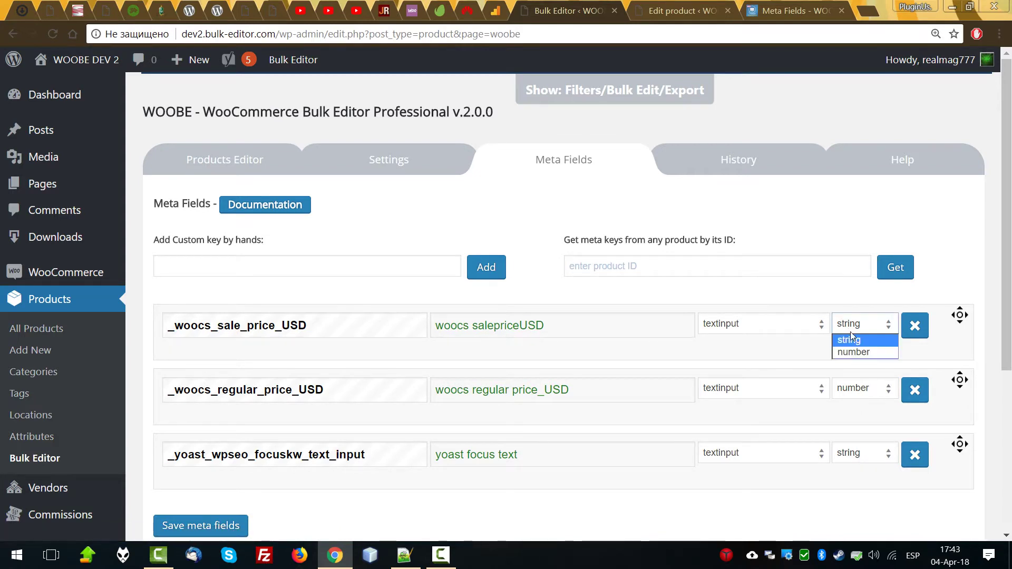
pyautogui.click(858, 352)
pyautogui.click(213, 525)
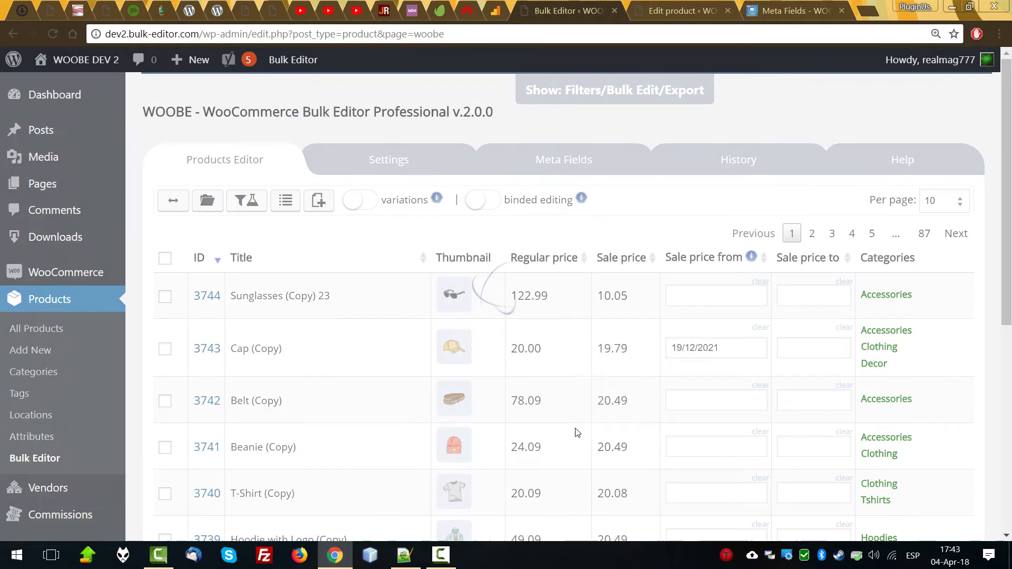
# - Select all products and enable binded editing
pyautogui.click(165, 257)
pyautogui.moveTo(555, 515); pyautogui.dragTo(948, 515)
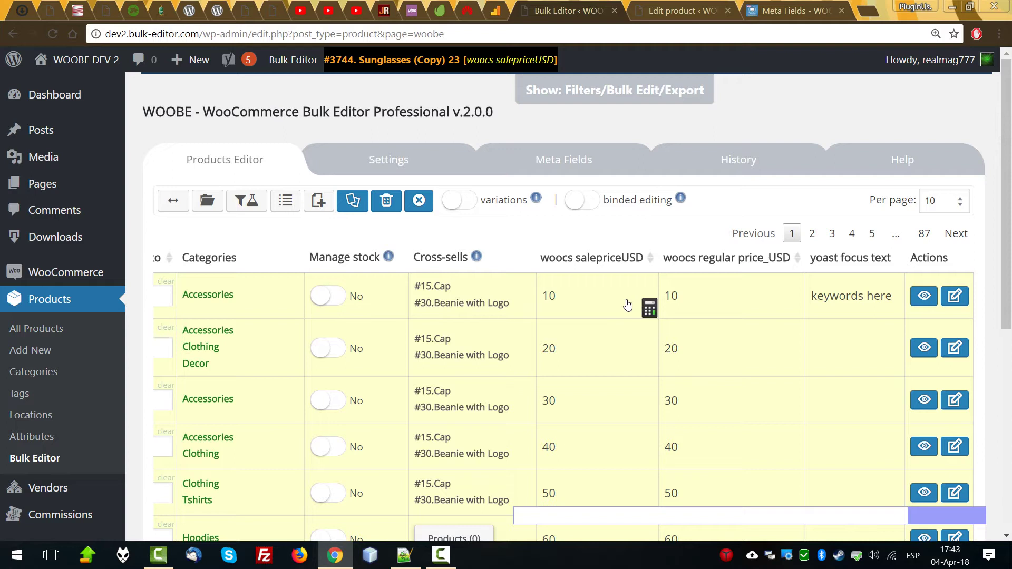
pyautogui.click(581, 202)
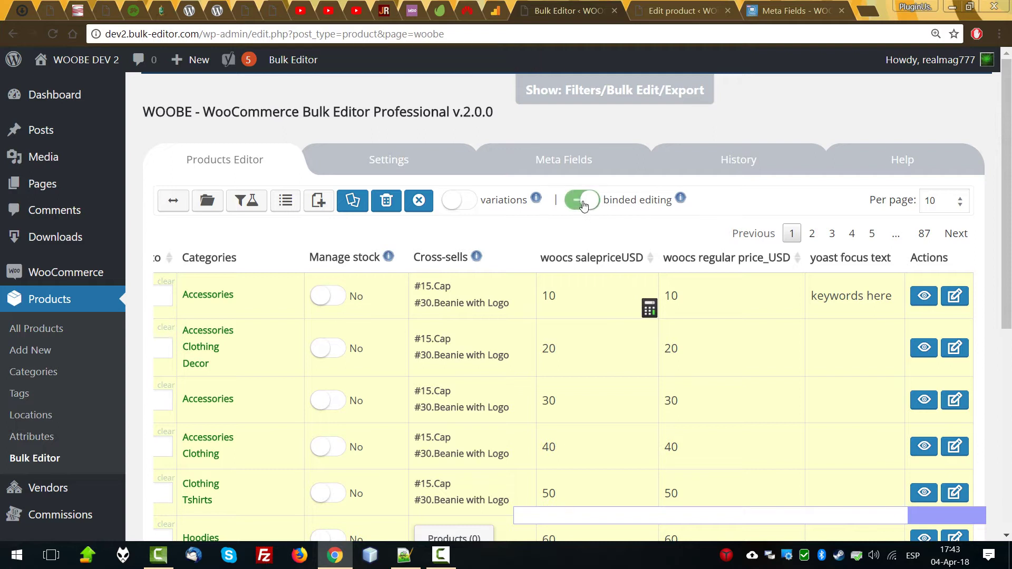
# - Reduce the USD sale price by 50% with rounding to 19 using the calculator
pyautogui.click(648, 302)
pyautogui.click(311, 314)
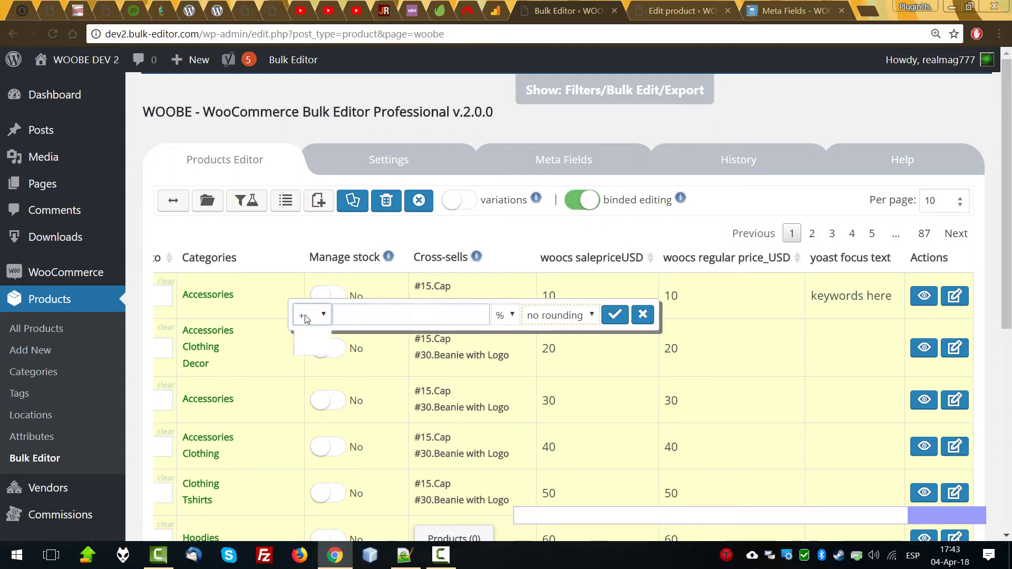
pyautogui.click(309, 349)
pyautogui.click(361, 318)
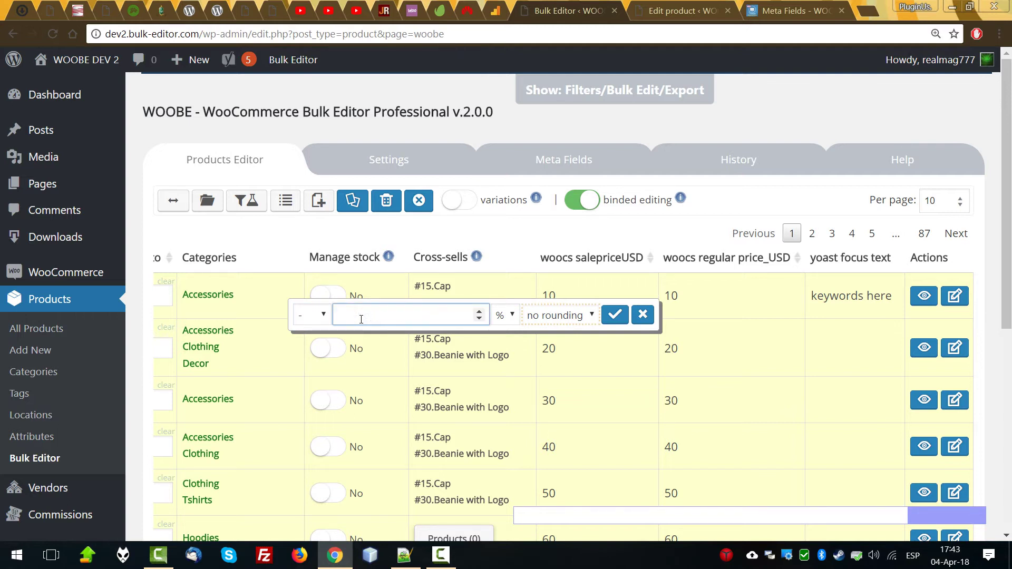
pyautogui.write('50')
pyautogui.click(559, 314)
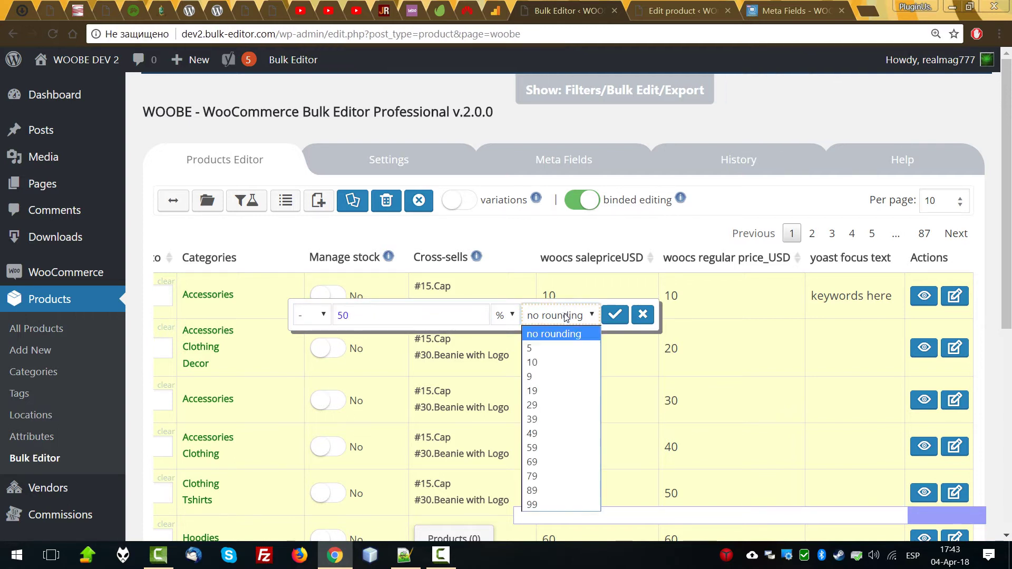
pyautogui.click(543, 391)
pyautogui.click(629, 315)
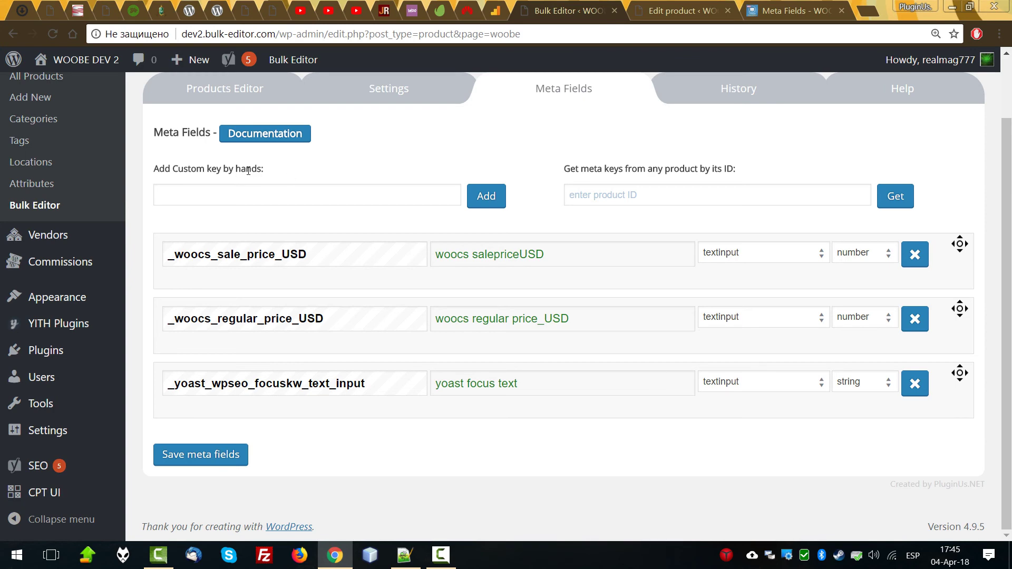
# - Return to the Products Editor table showing sale prices 5.19 through 30.19
pyautogui.moveTo(634, 172); pyautogui.dragTo(827, 164)
pyautogui.click(207, 90)
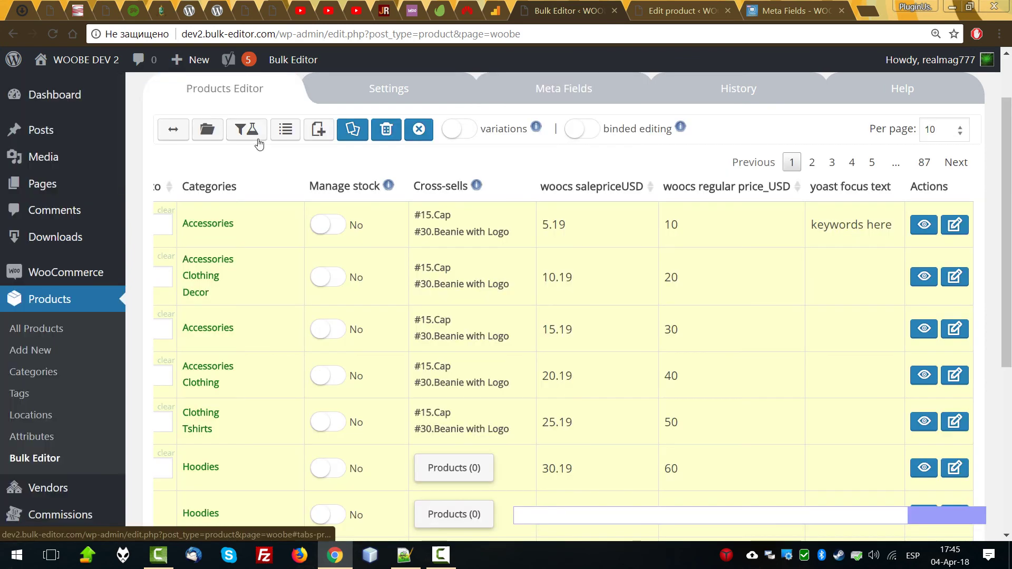